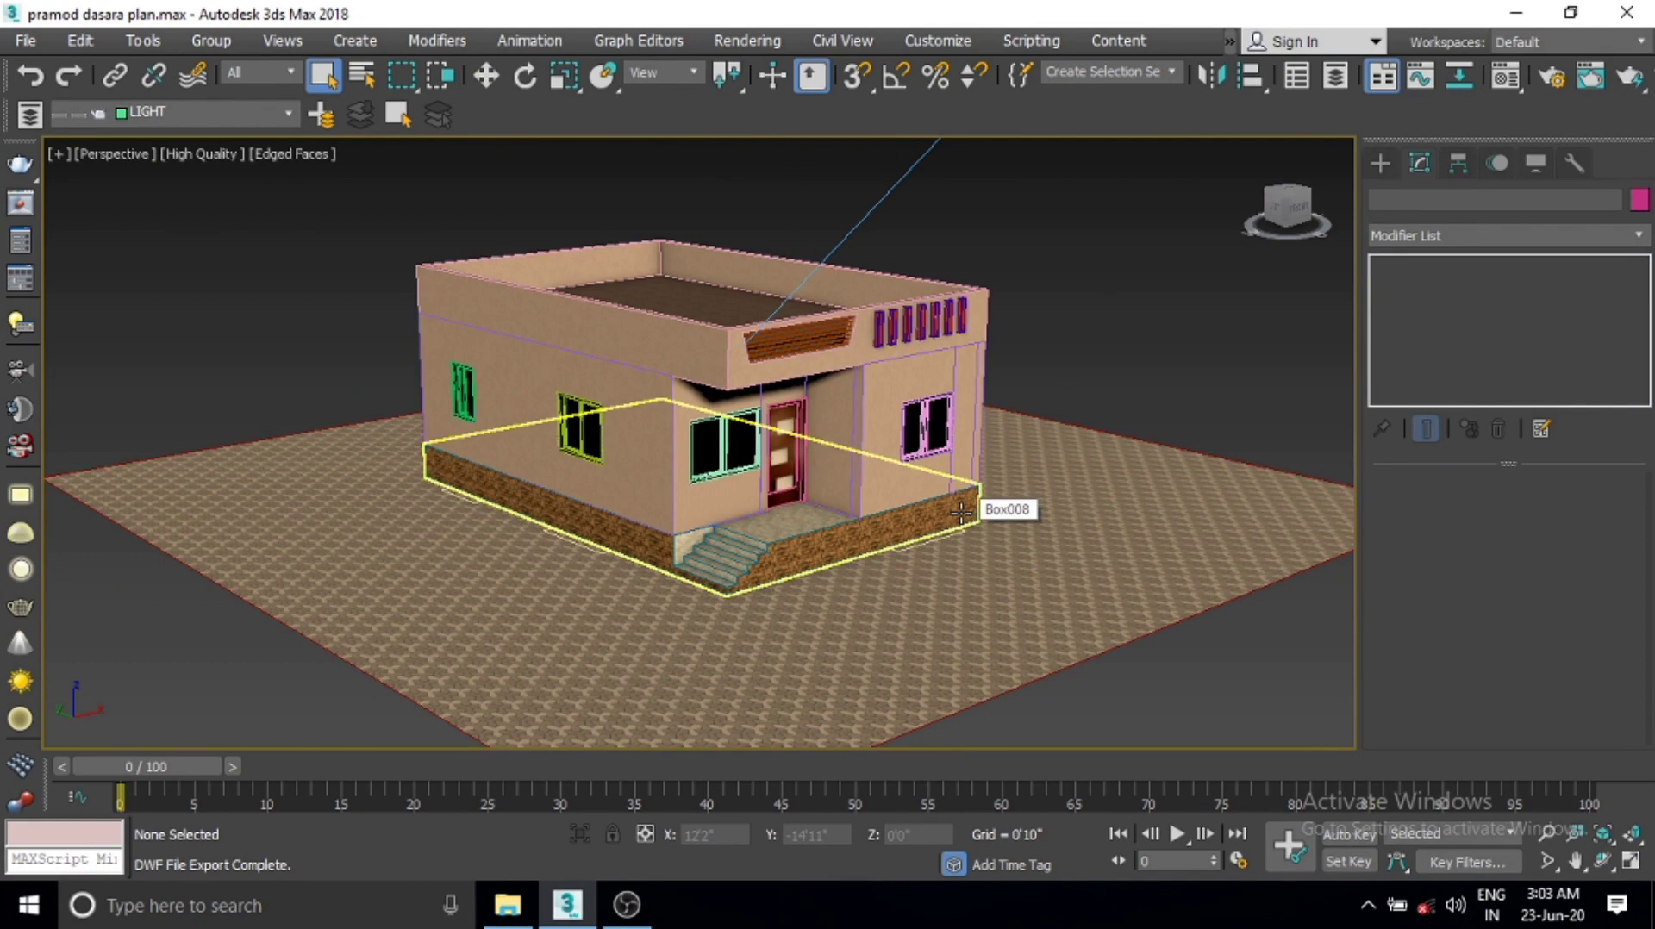
Step: Orbit, zoom and pan the viewport to frame the front of the house
mouse_move(961, 512)
alt+middle_down()
mouse_move(886, 463)
mouse_move(819, 519)
alt+middle_up()
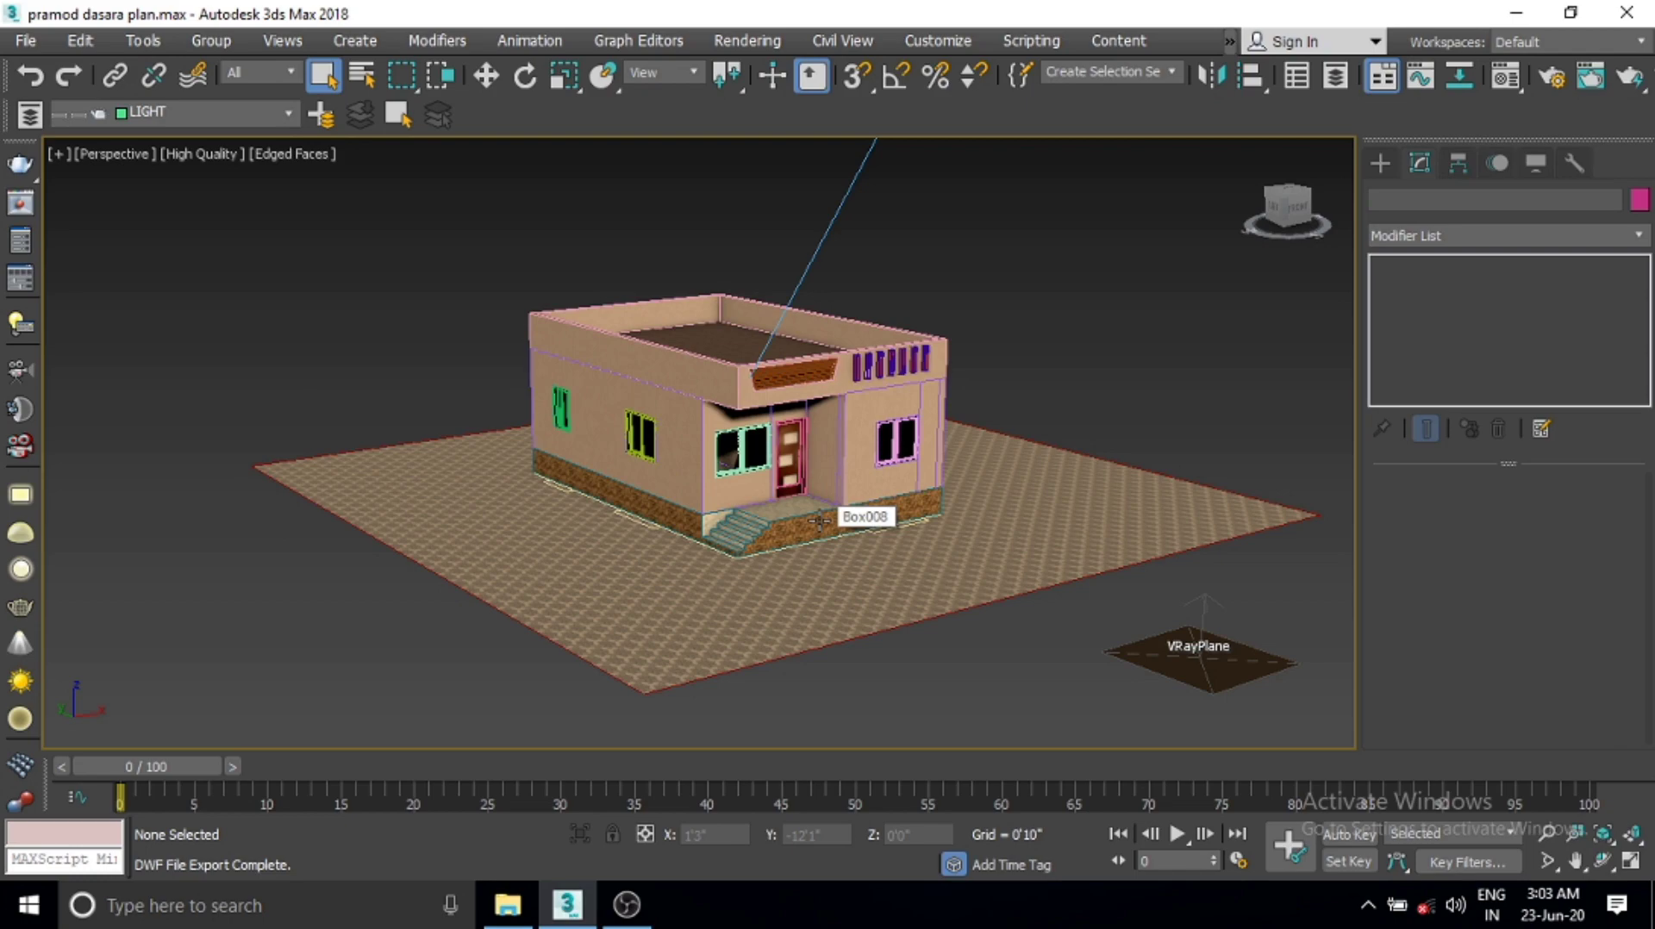
scroll(819, 520, up, 2)
scroll(819, 520, up, 3)
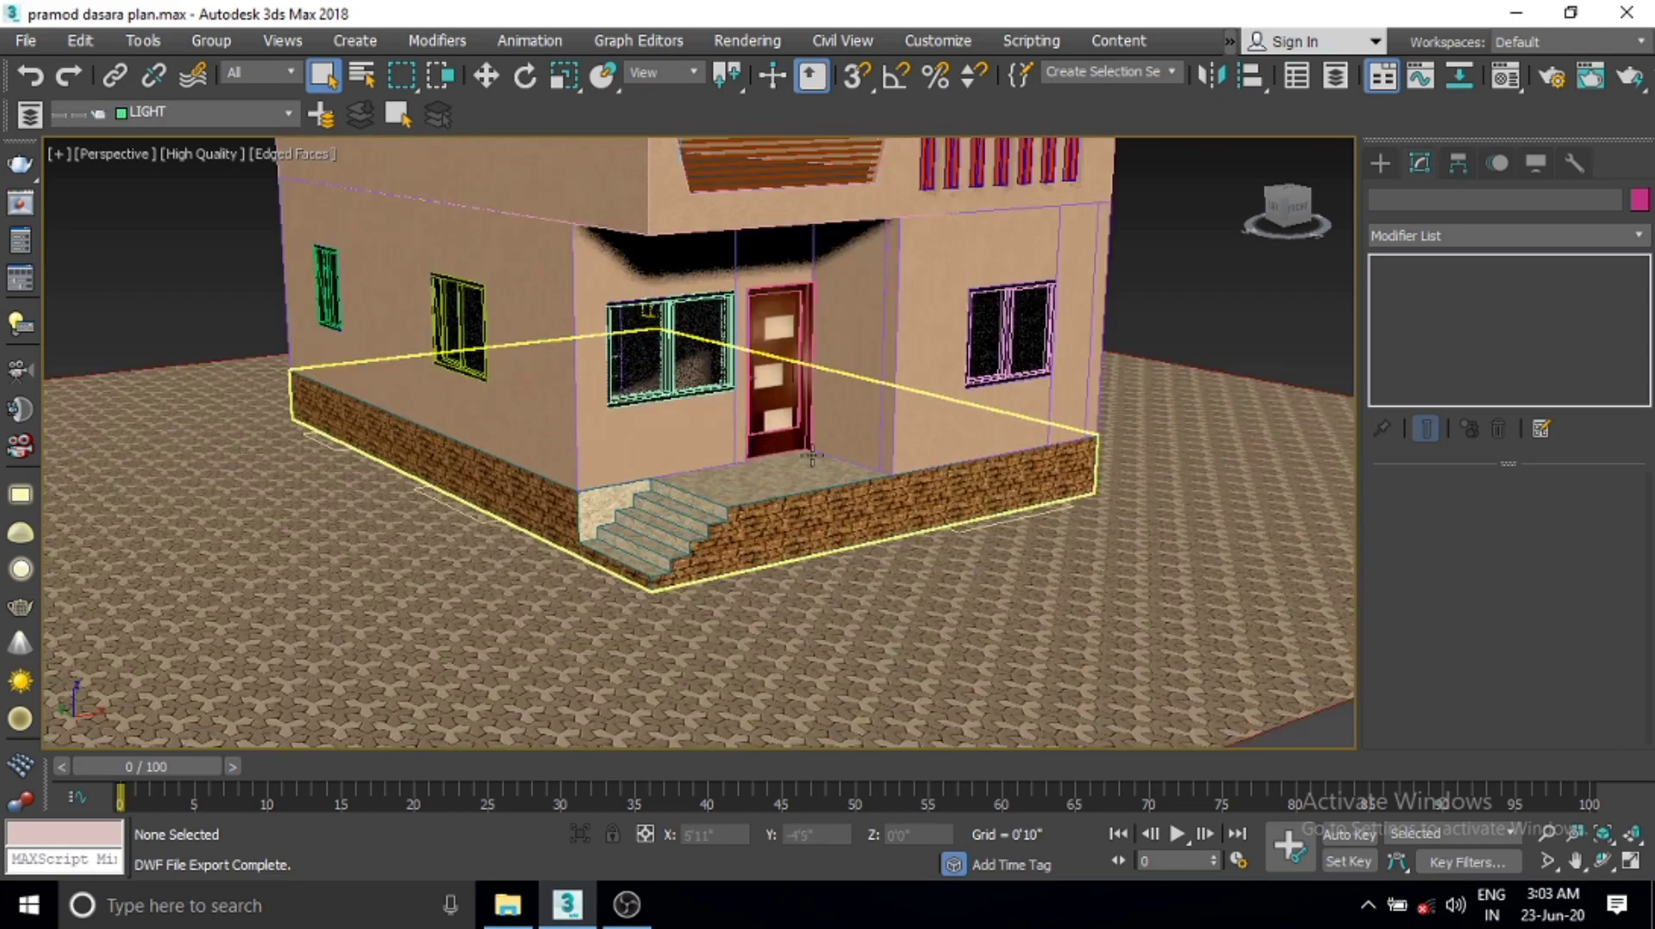
scroll(910, 603, up, 3)
scroll(909, 603, up, 2)
scroll(905, 548, up, 2)
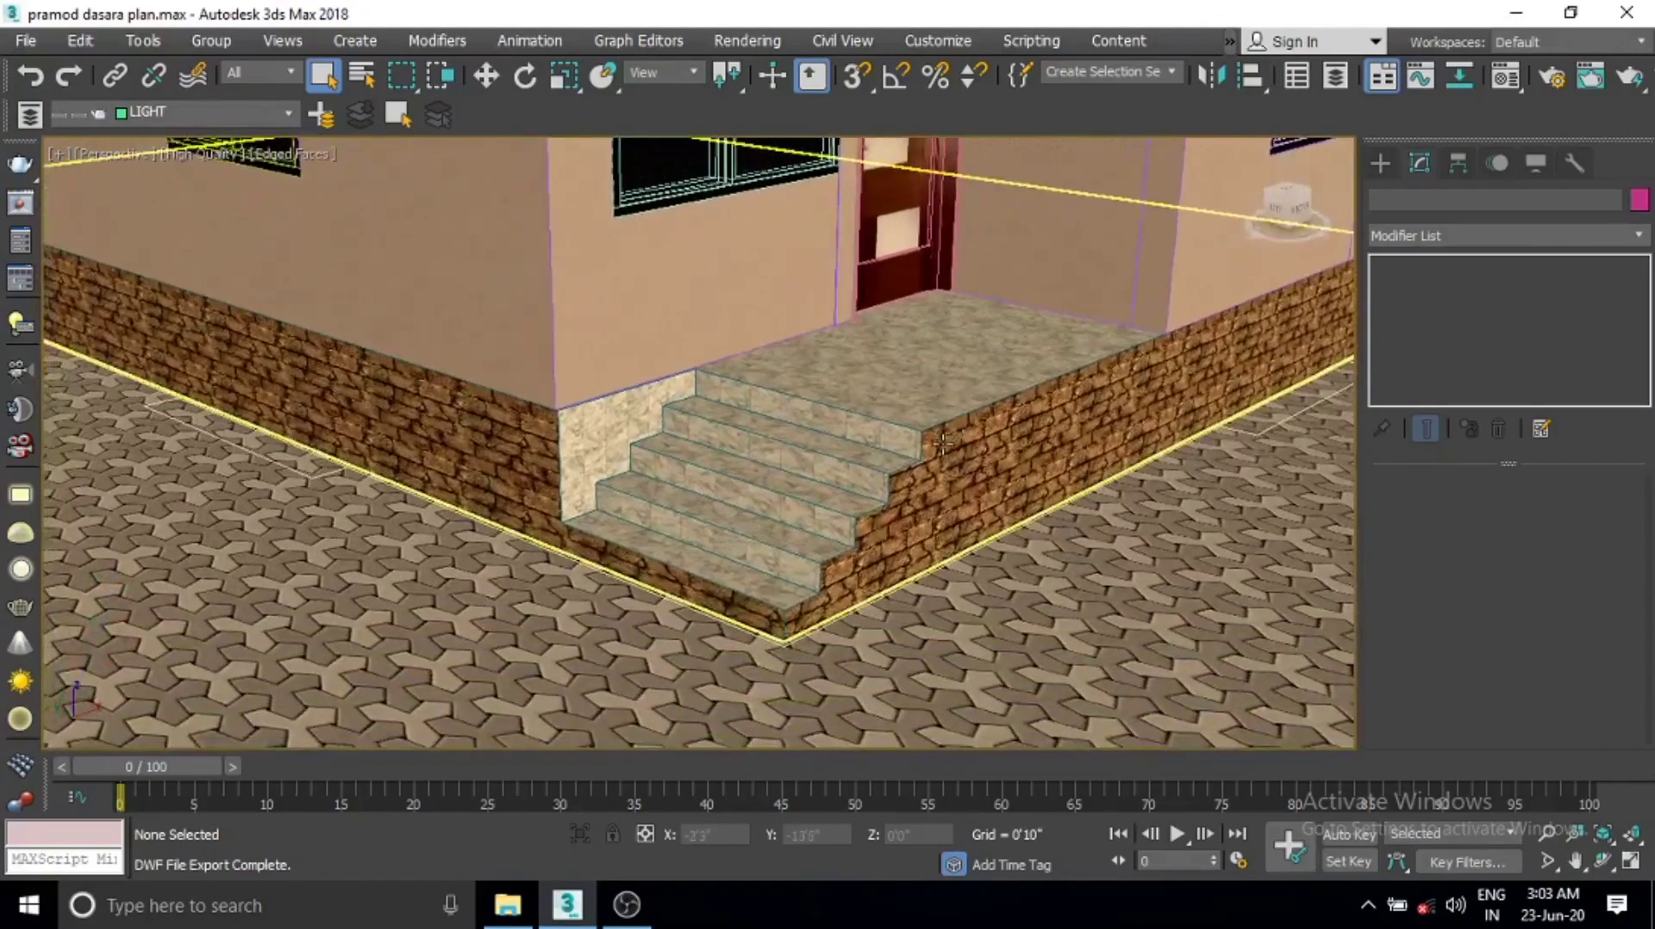
scroll(957, 506, down, 1)
scroll(896, 491, down, 5)
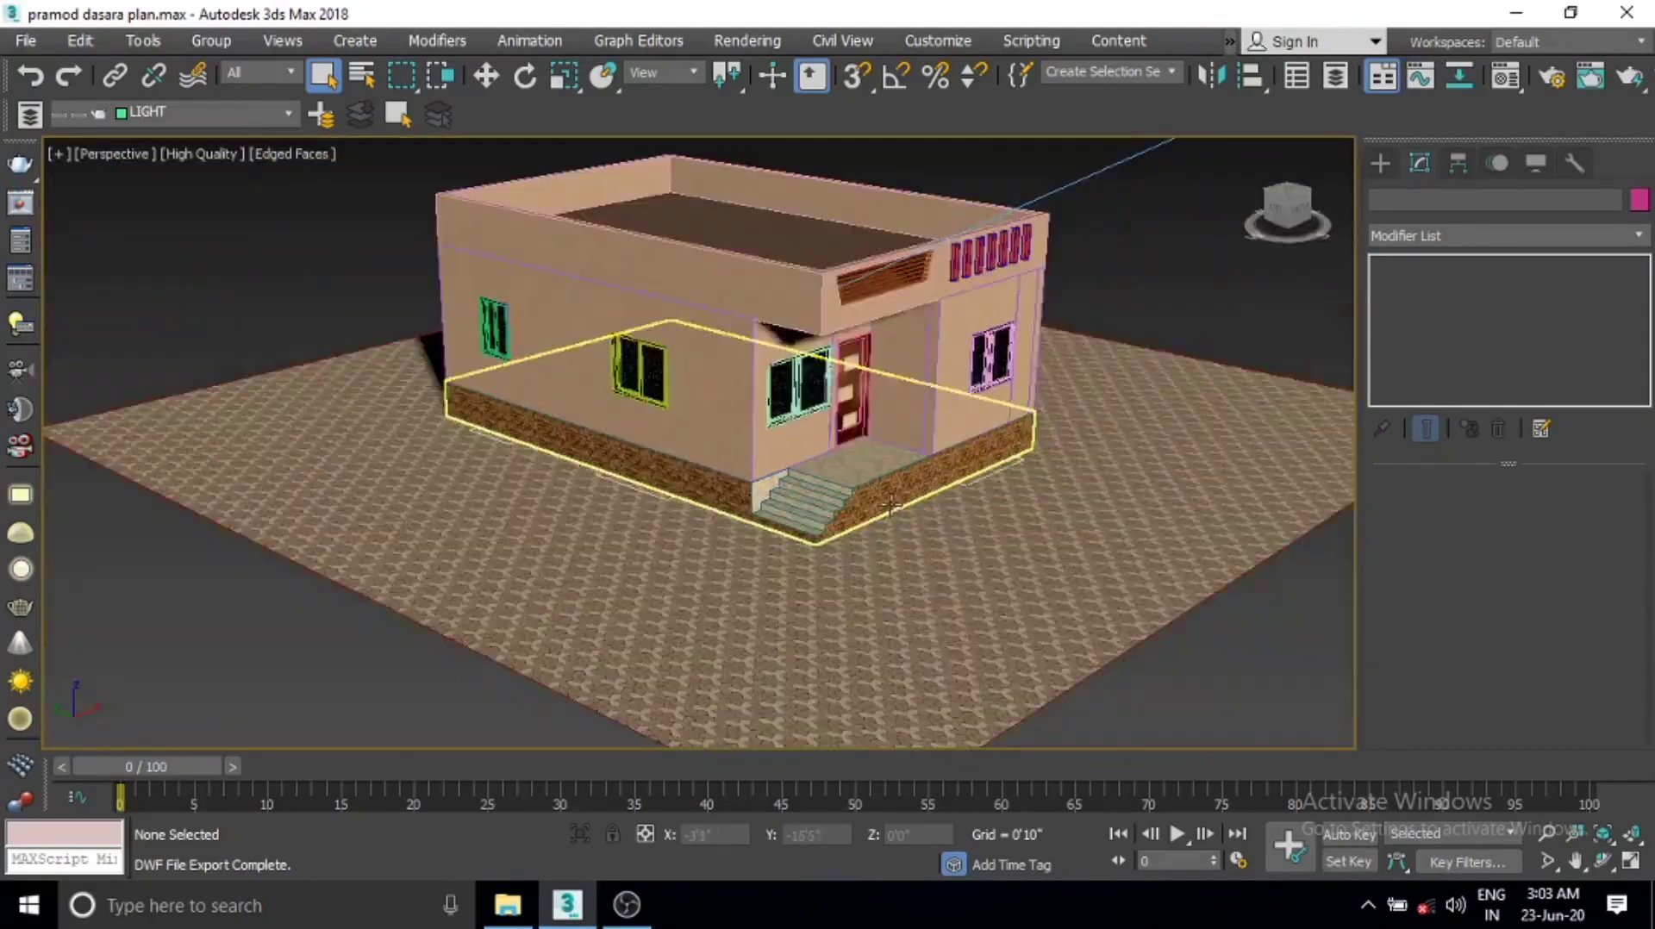
alt+middle_drag(933, 444, 1105, 321)
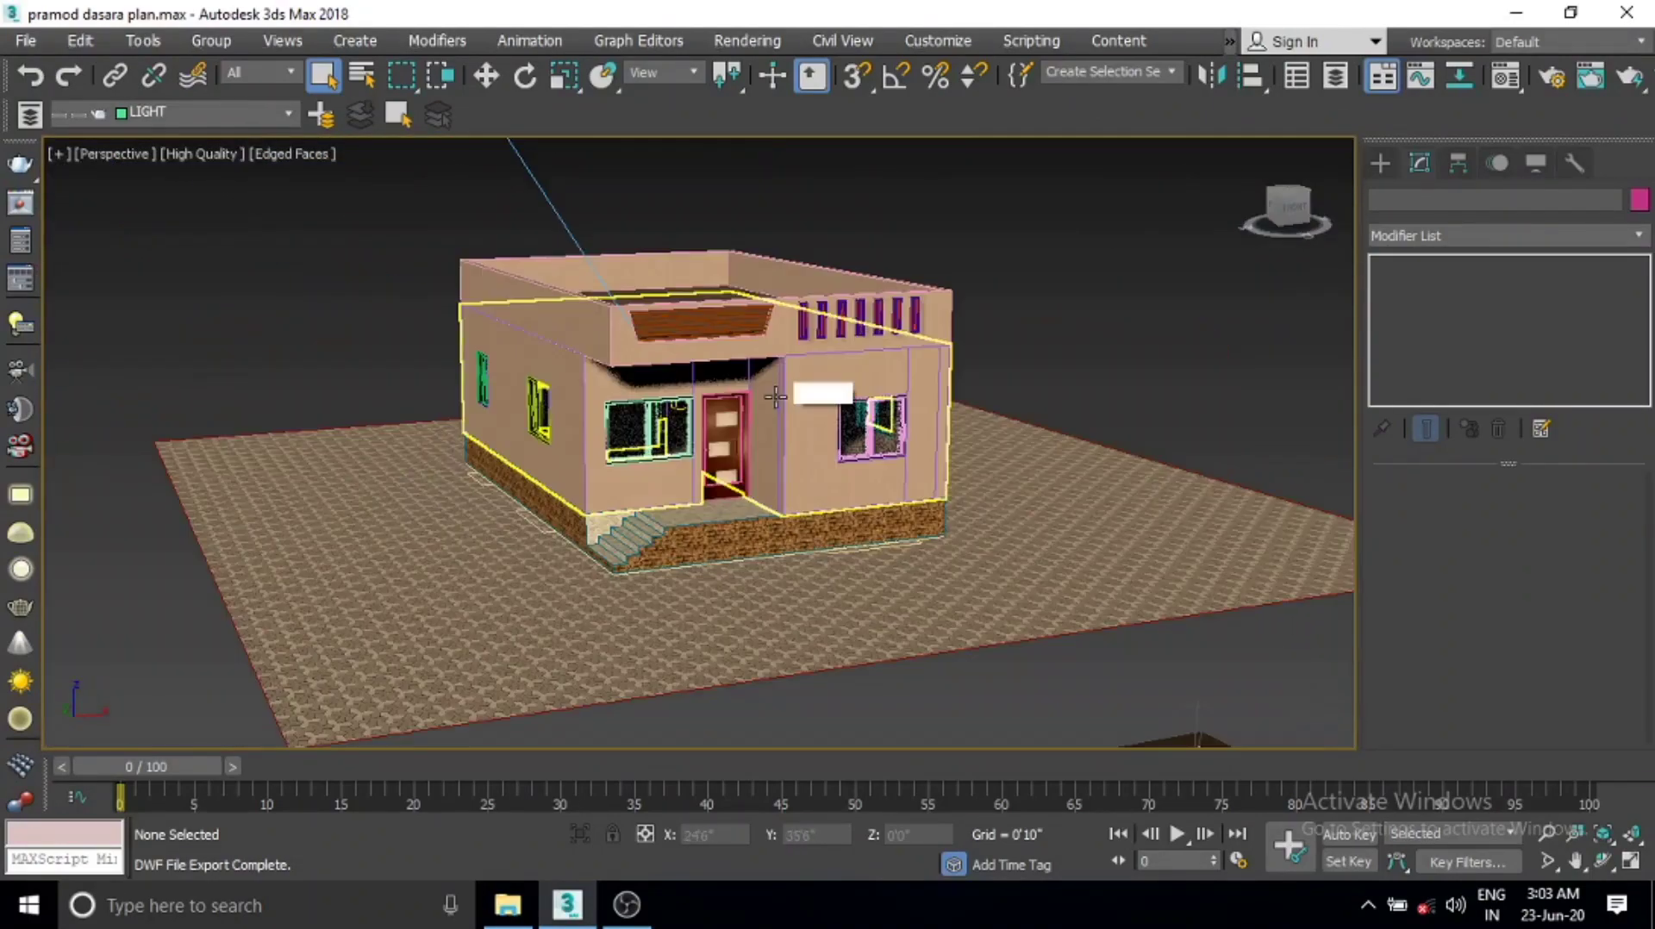
alt+middle_drag(804, 373, 755, 355)
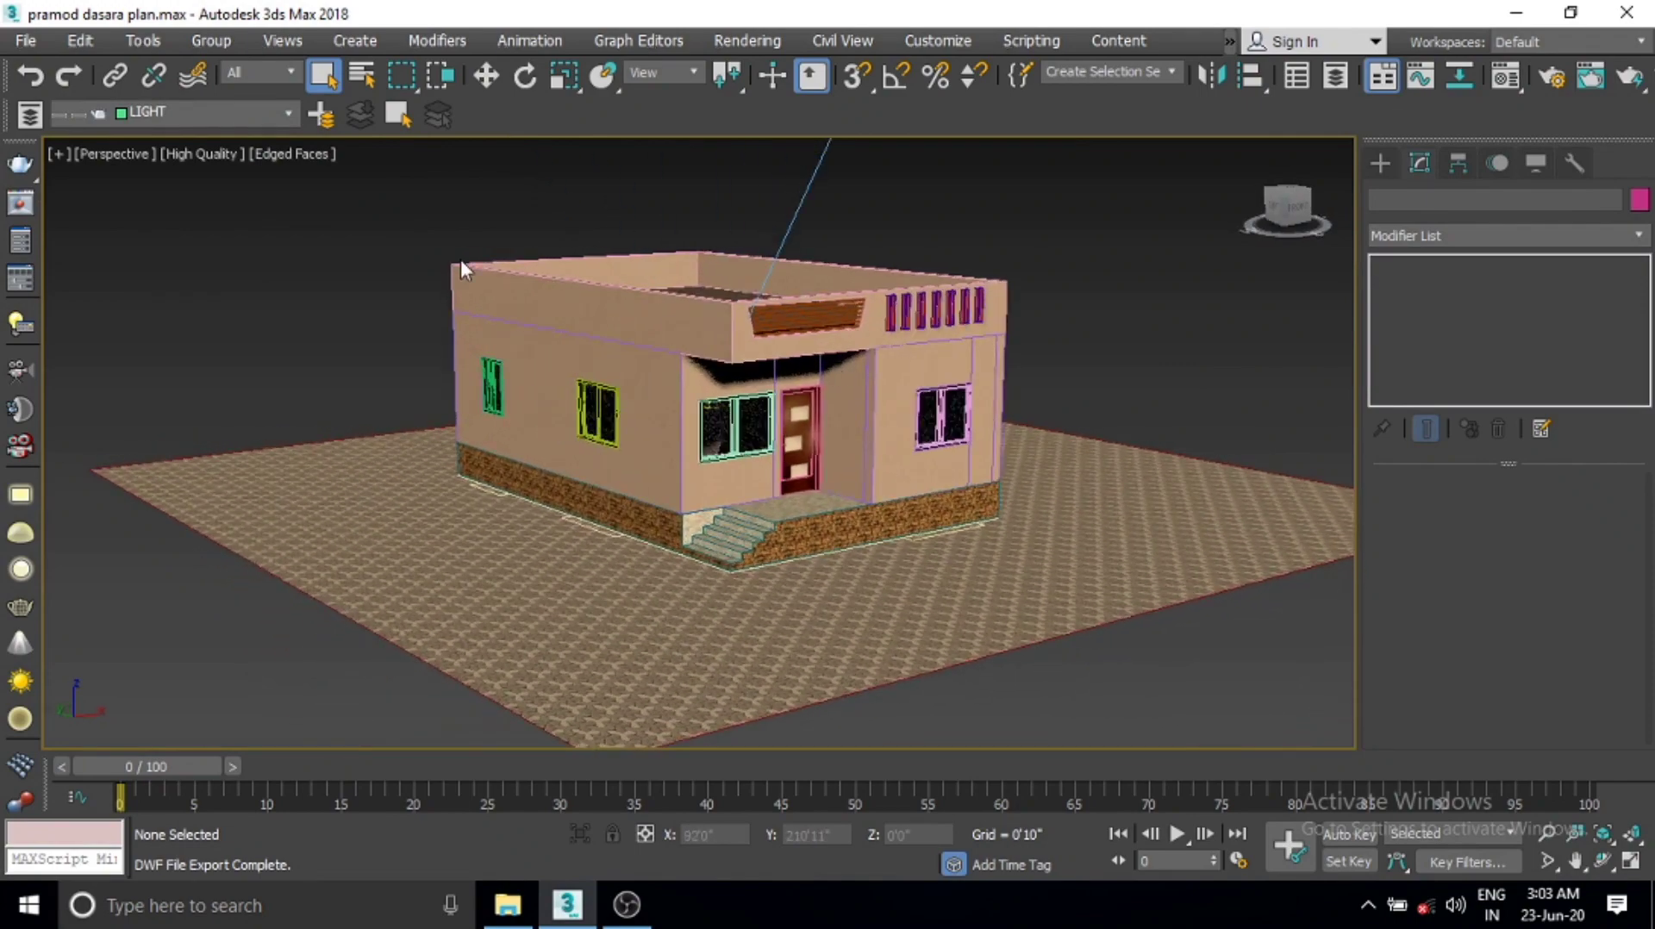
alt+middle_drag(1074, 297, 956, 413)
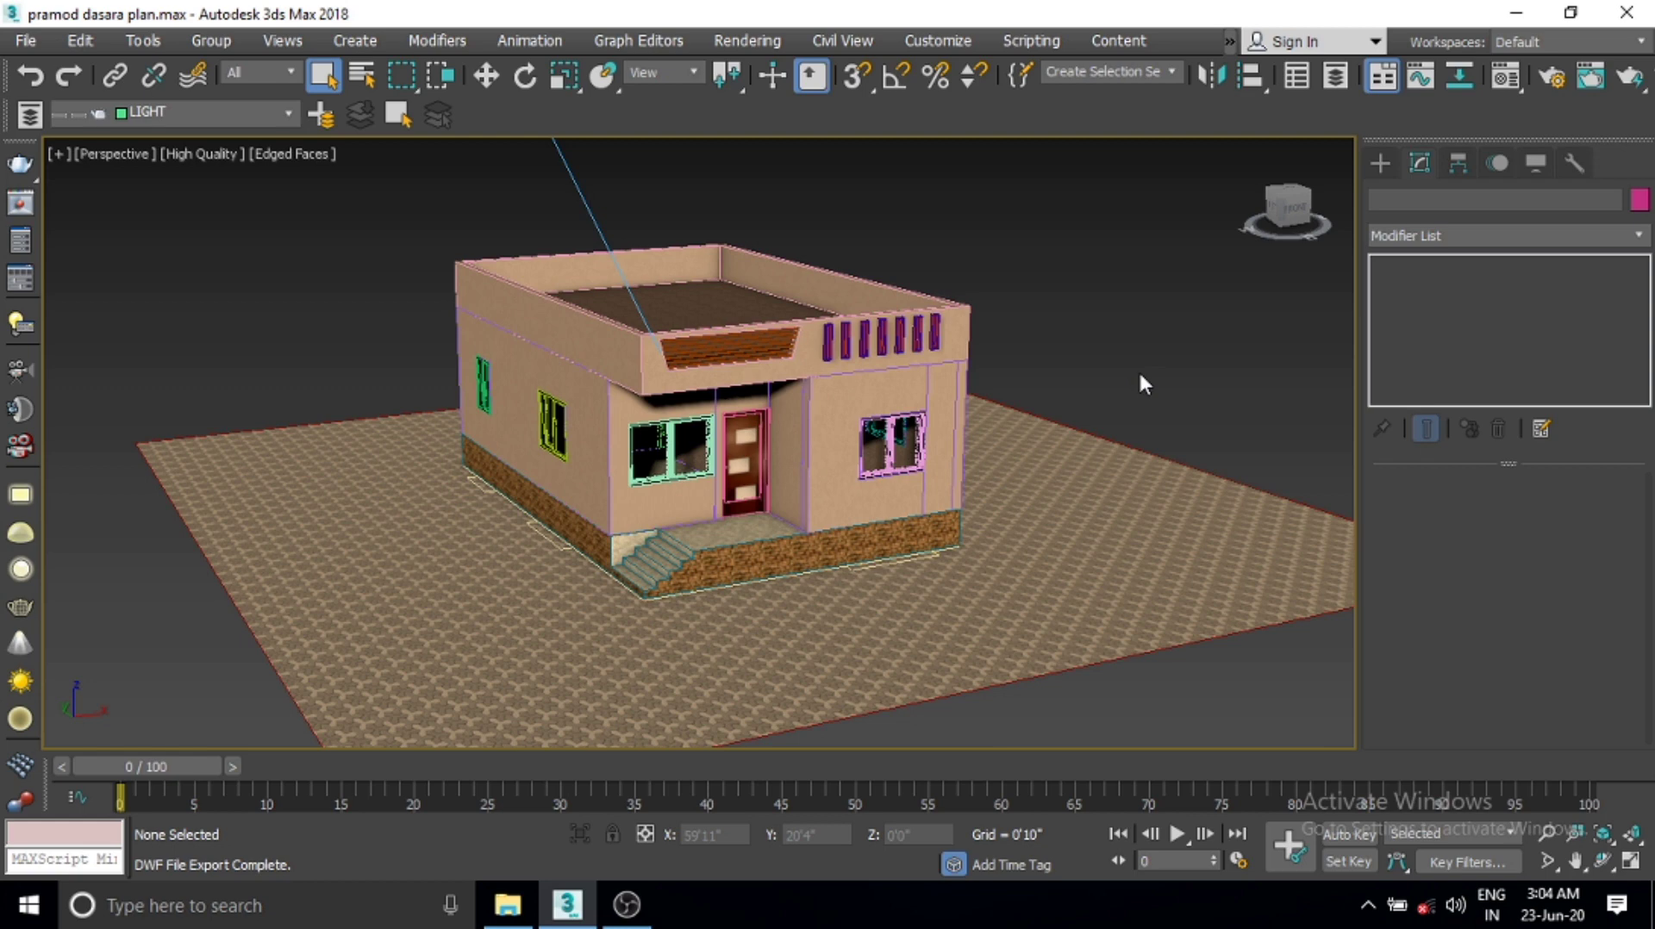
middle_drag(715, 256, 651, 247)
Step: Archive the scene as '3DS FILE' in MAX TO CAD using the 3ds Max Archive (*.zip) format
click(28, 36)
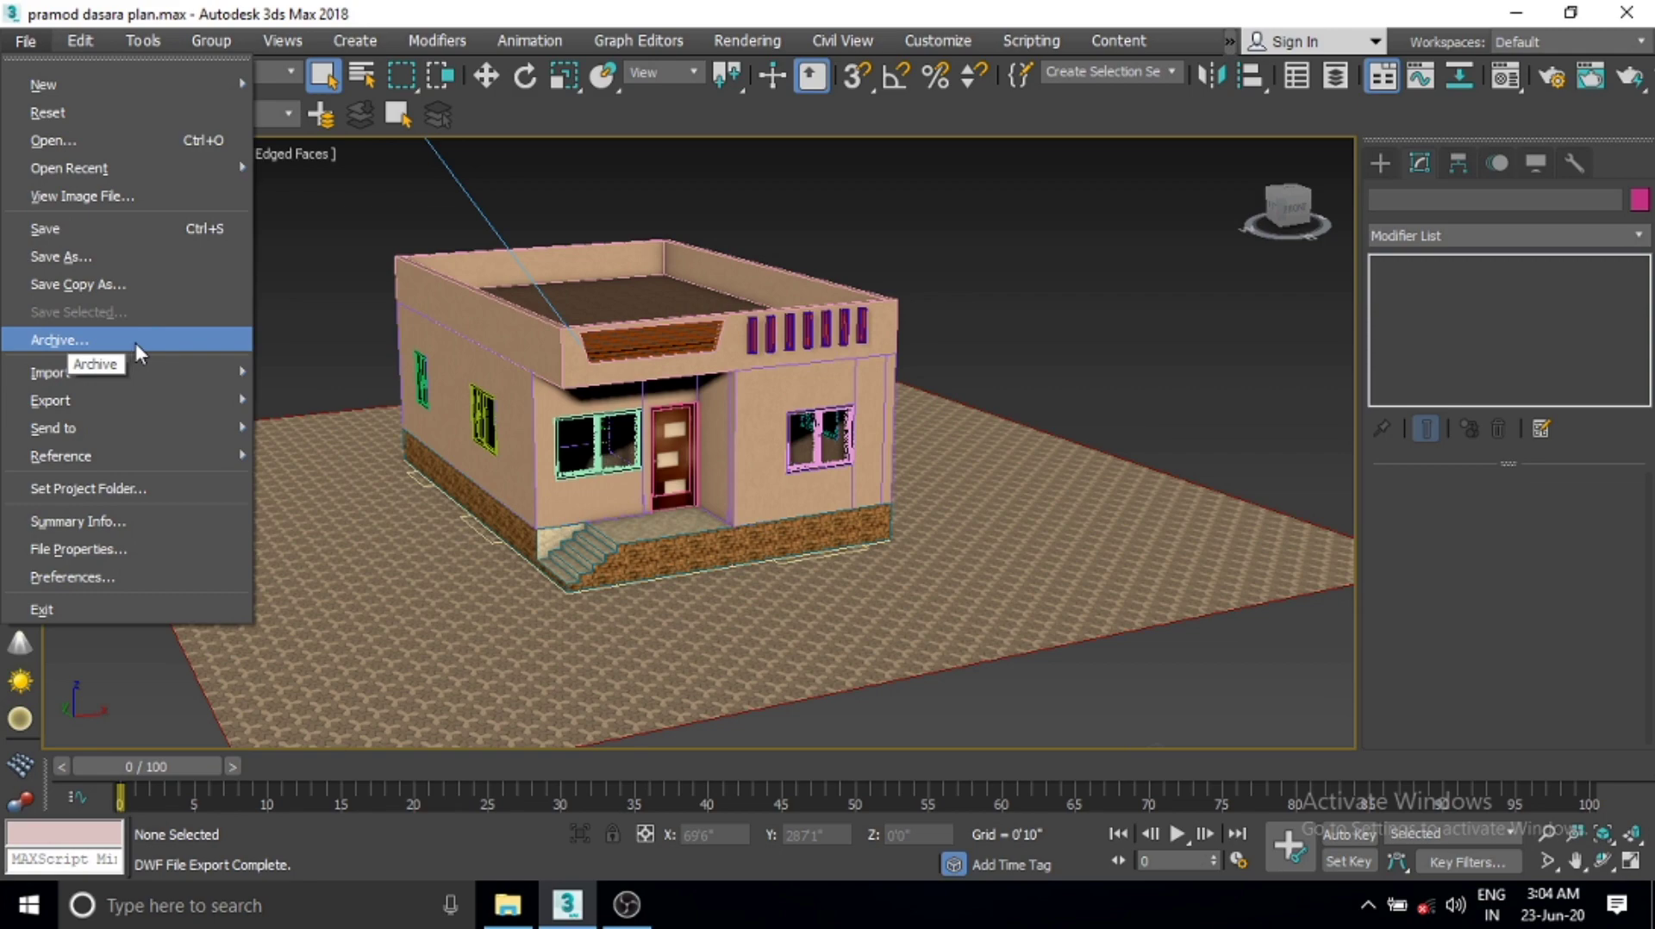
click(493, 338)
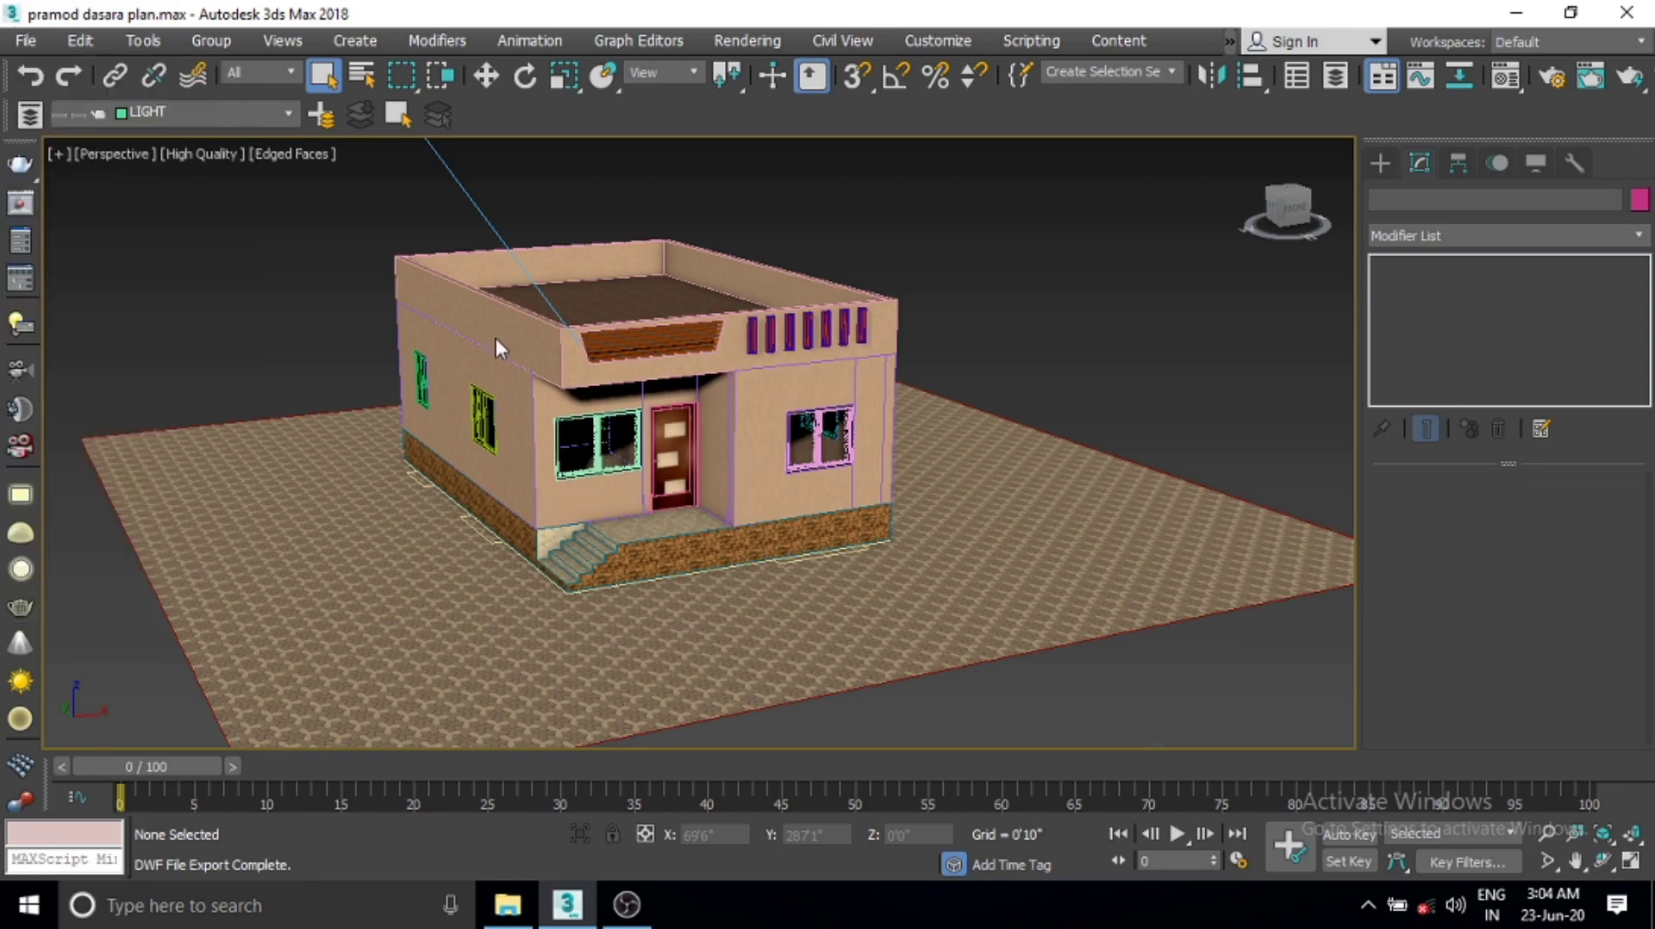
text(3DS FILE)
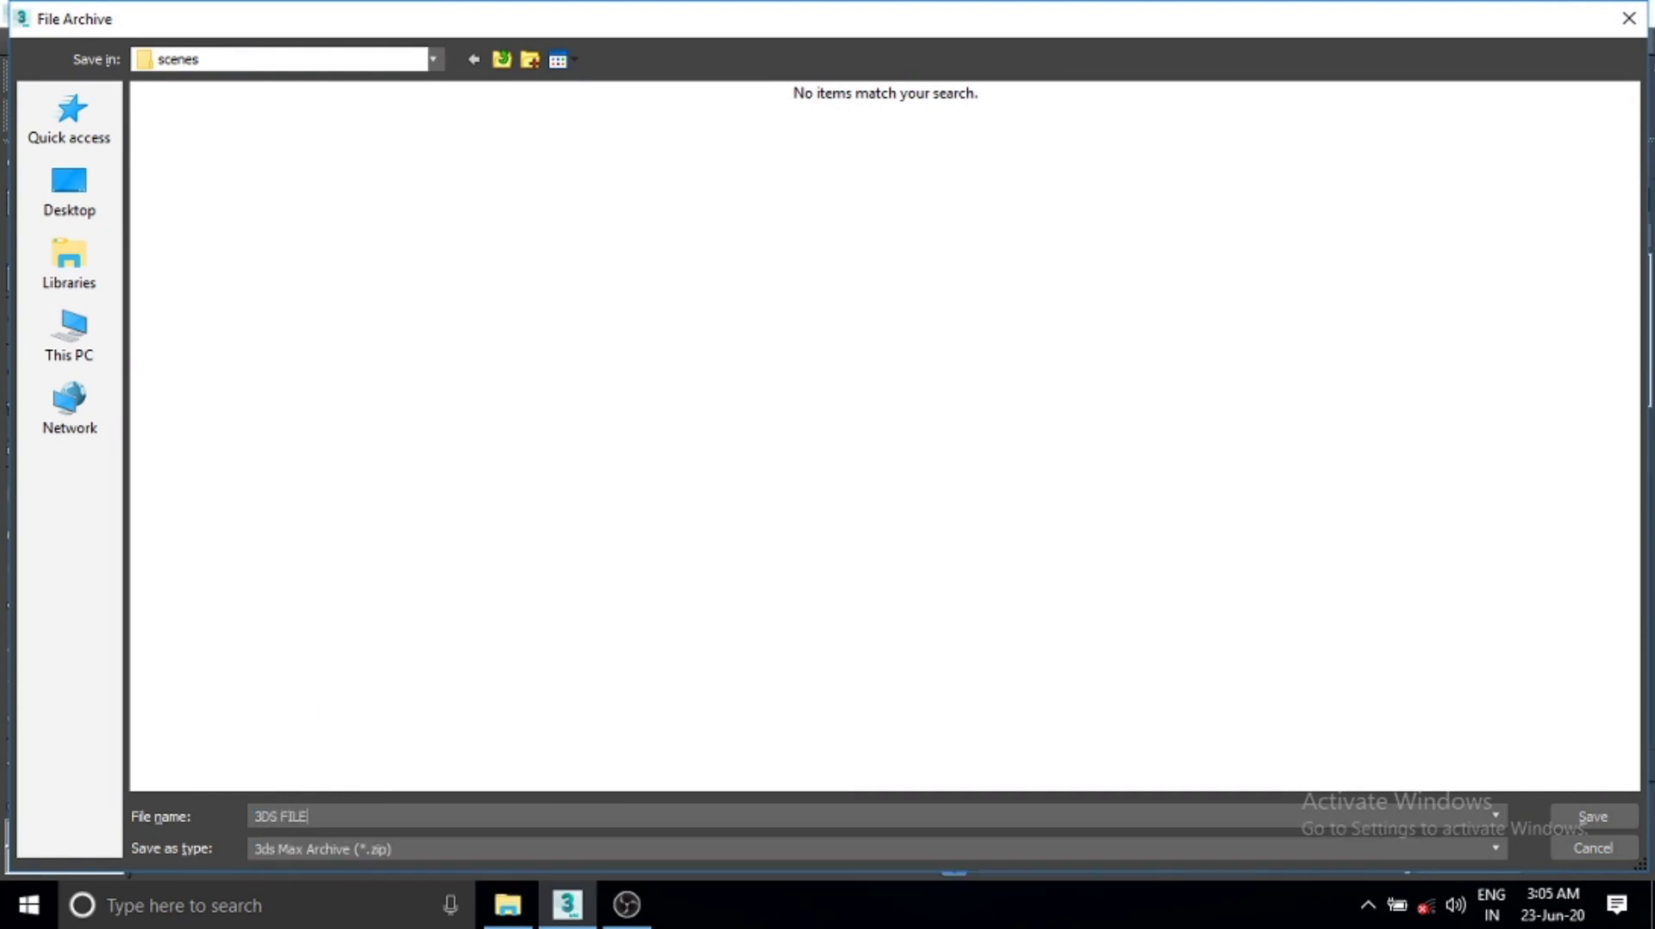
click(69, 190)
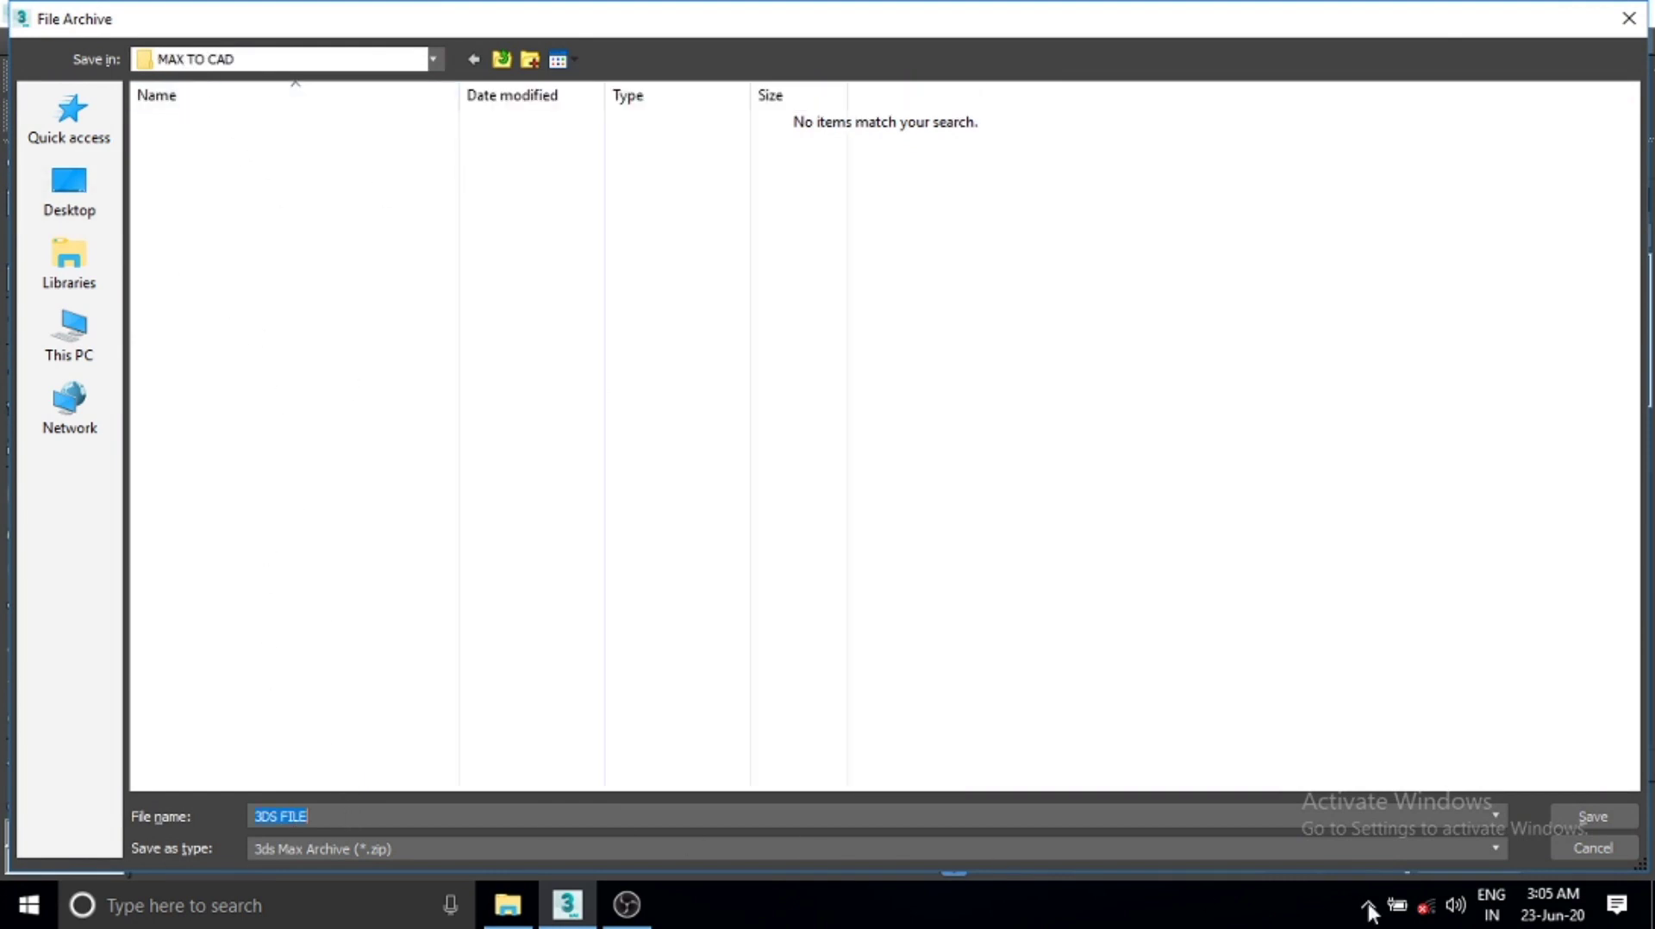
click(327, 851)
click(338, 850)
click(338, 849)
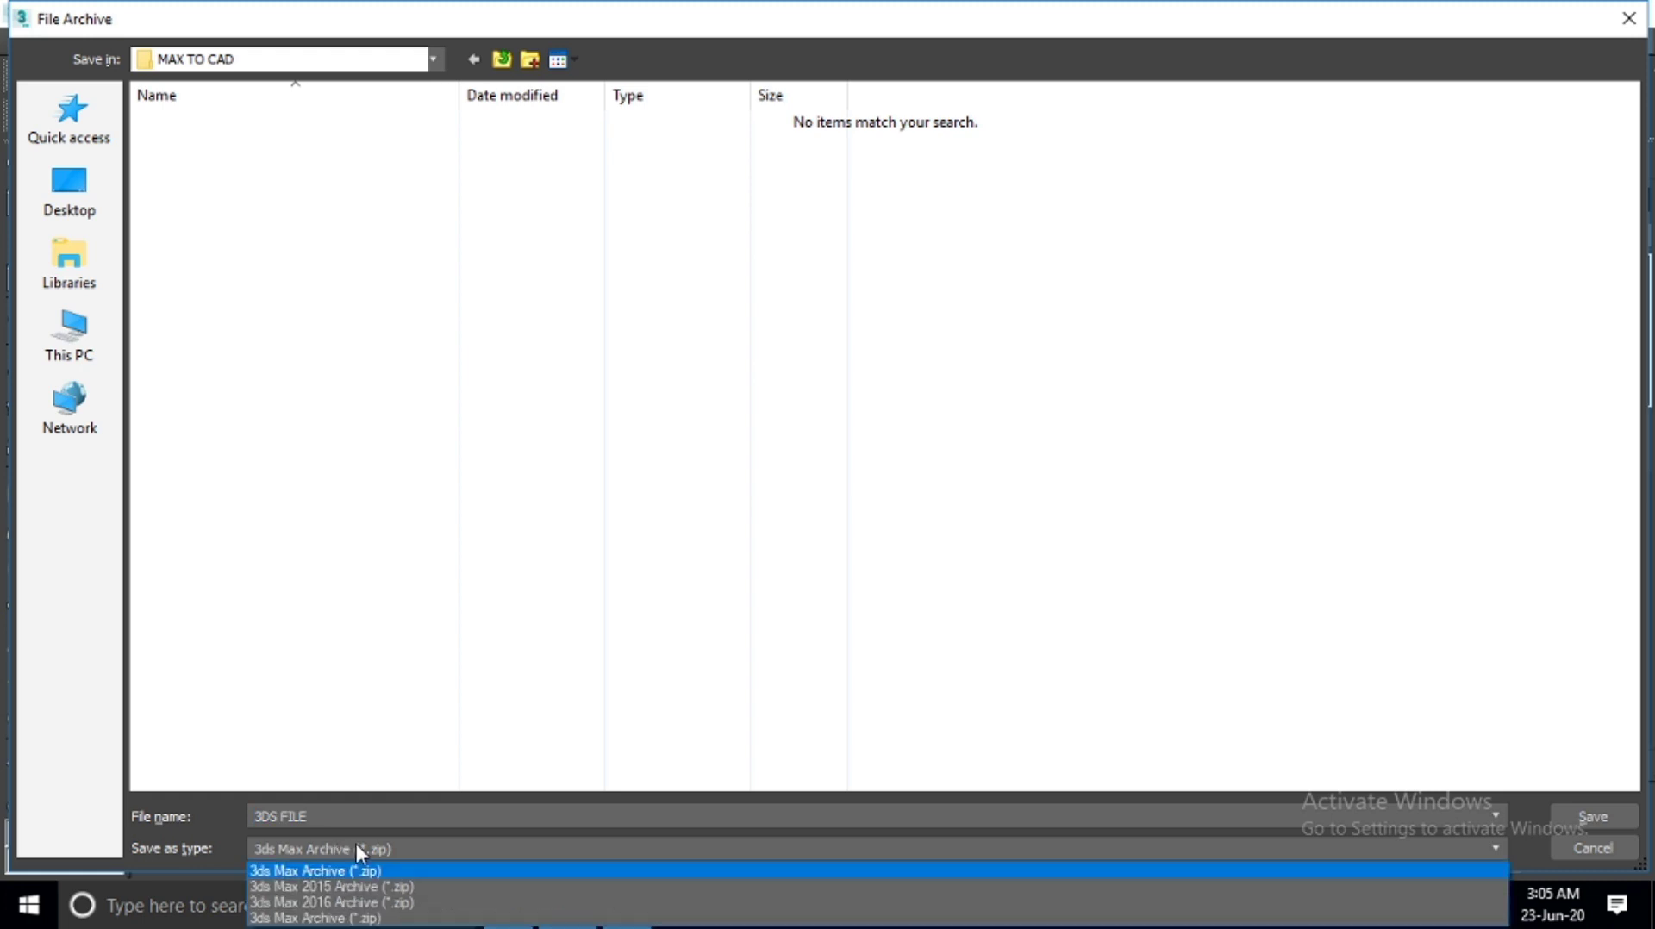
click(397, 844)
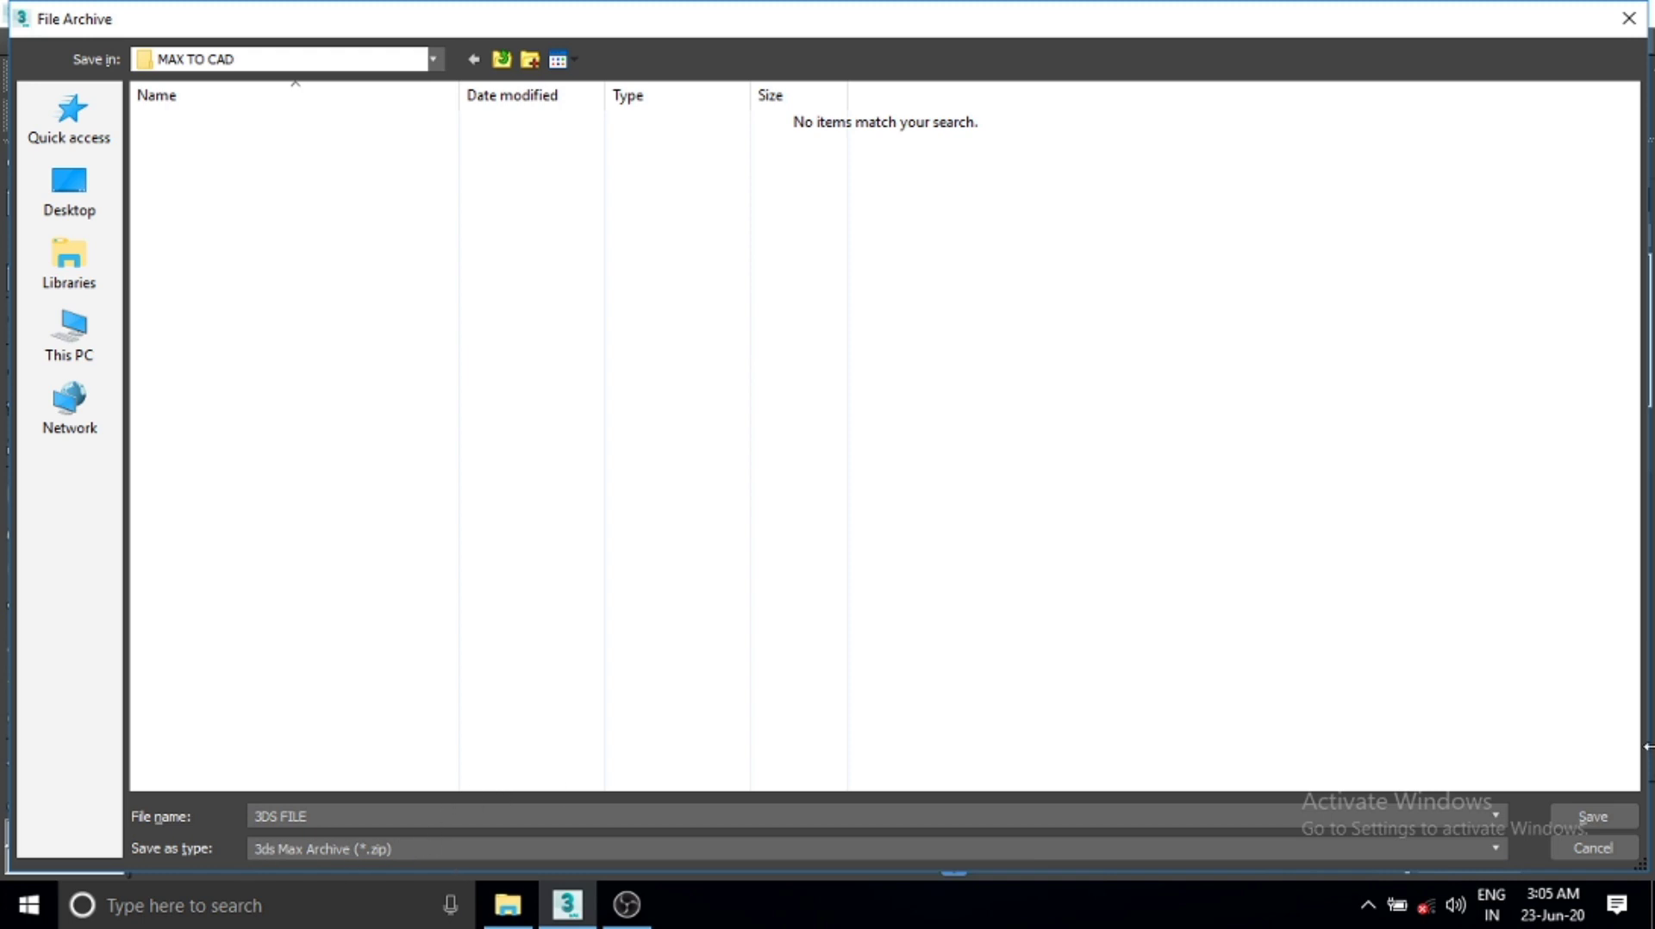
click(1608, 821)
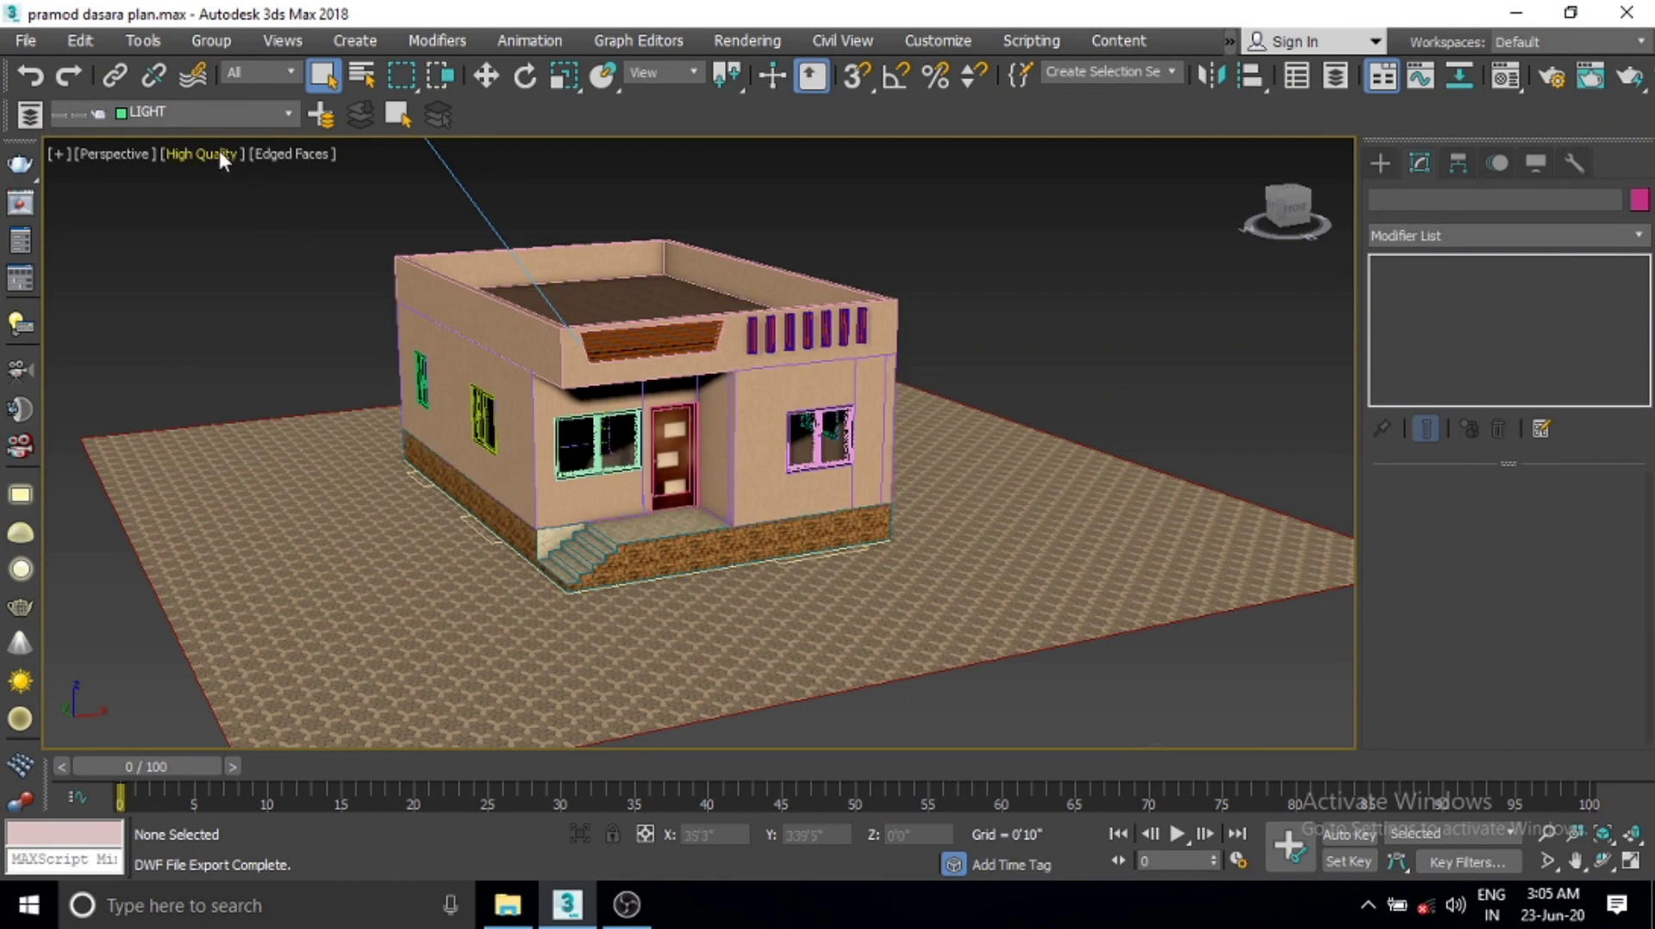
click(30, 38)
mouse_move(44, 85)
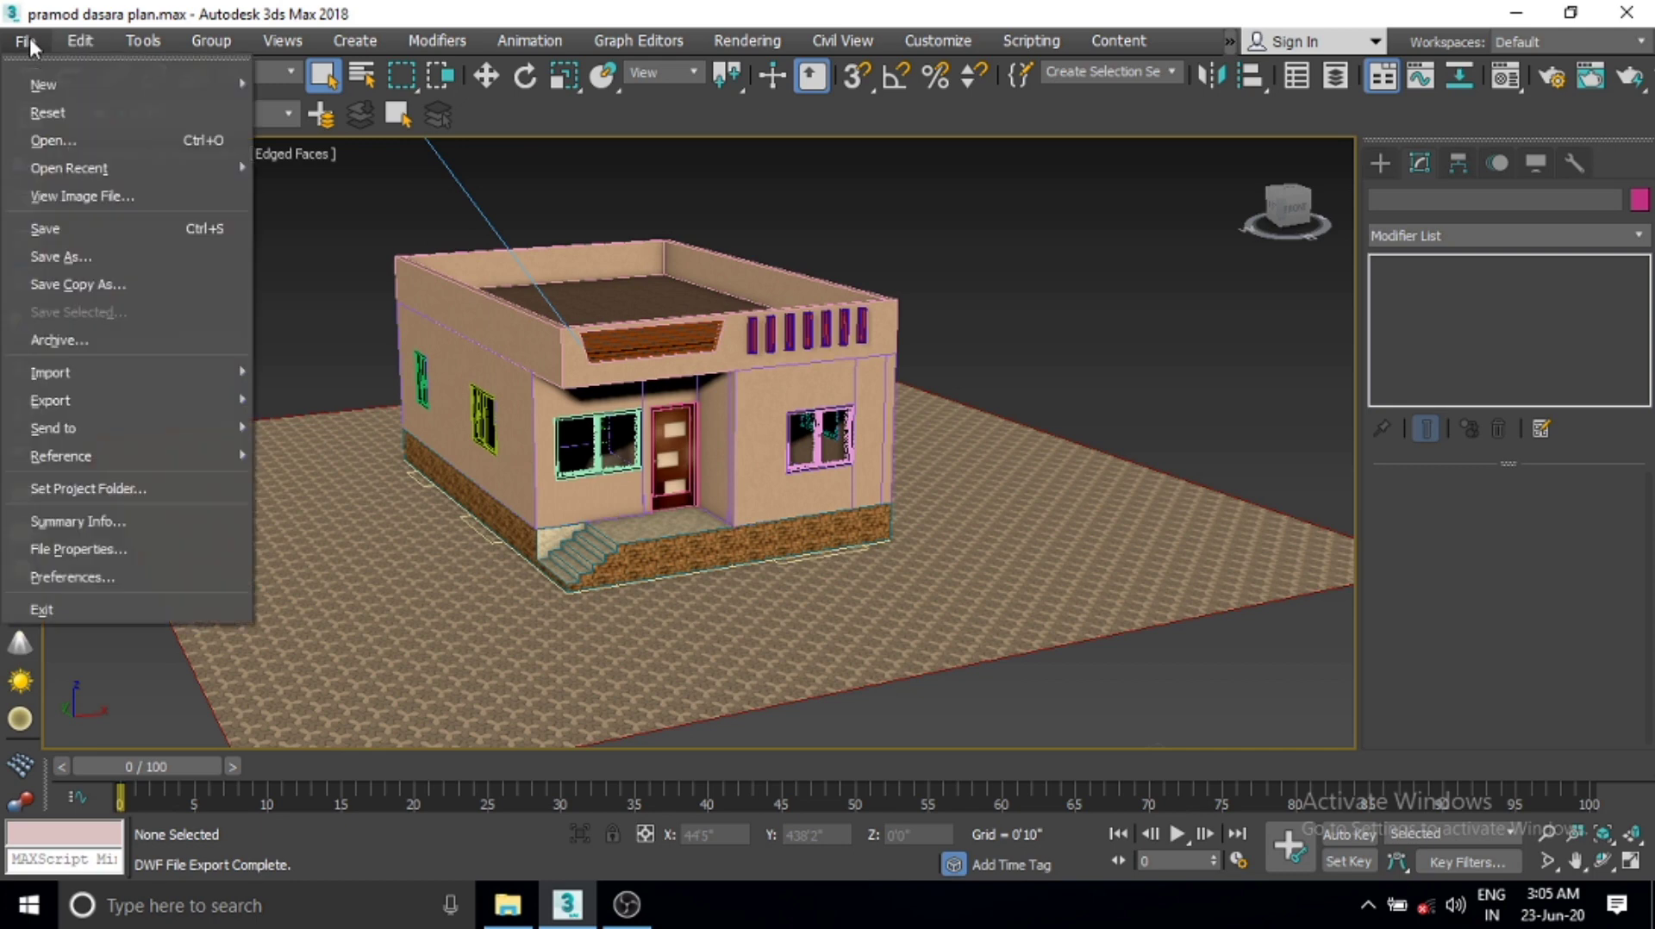
Step: Start a new empty scene in four-viewport layout, then select 3DS FILE.zip in File Explorer
click(449, 149)
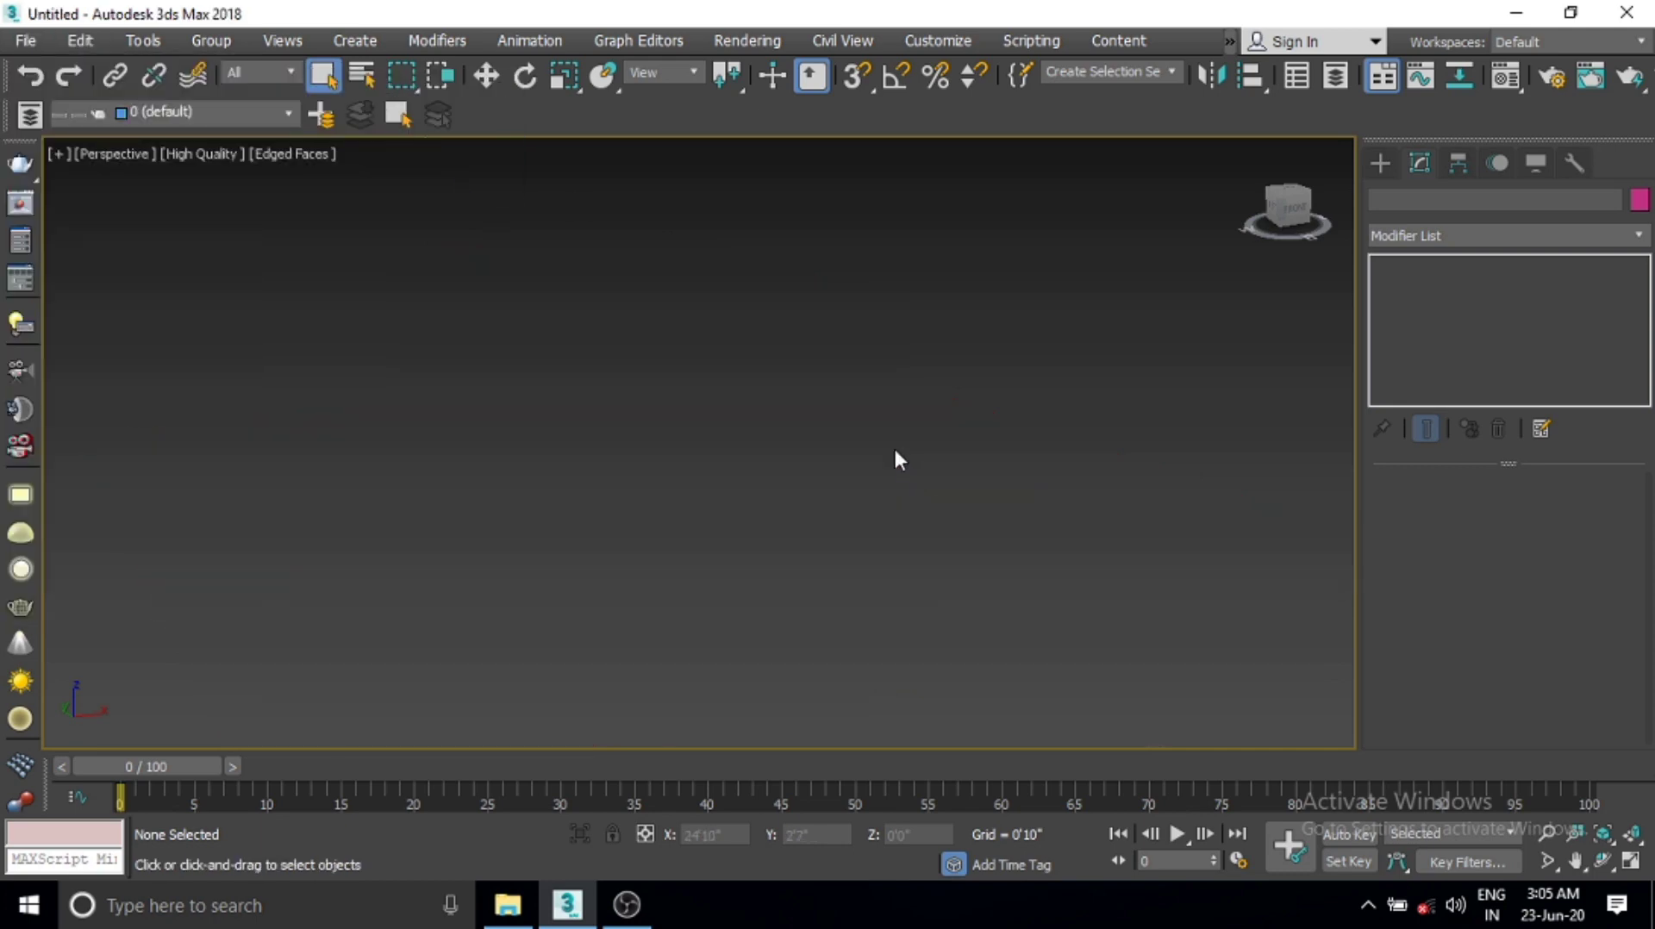
key(alt+w)
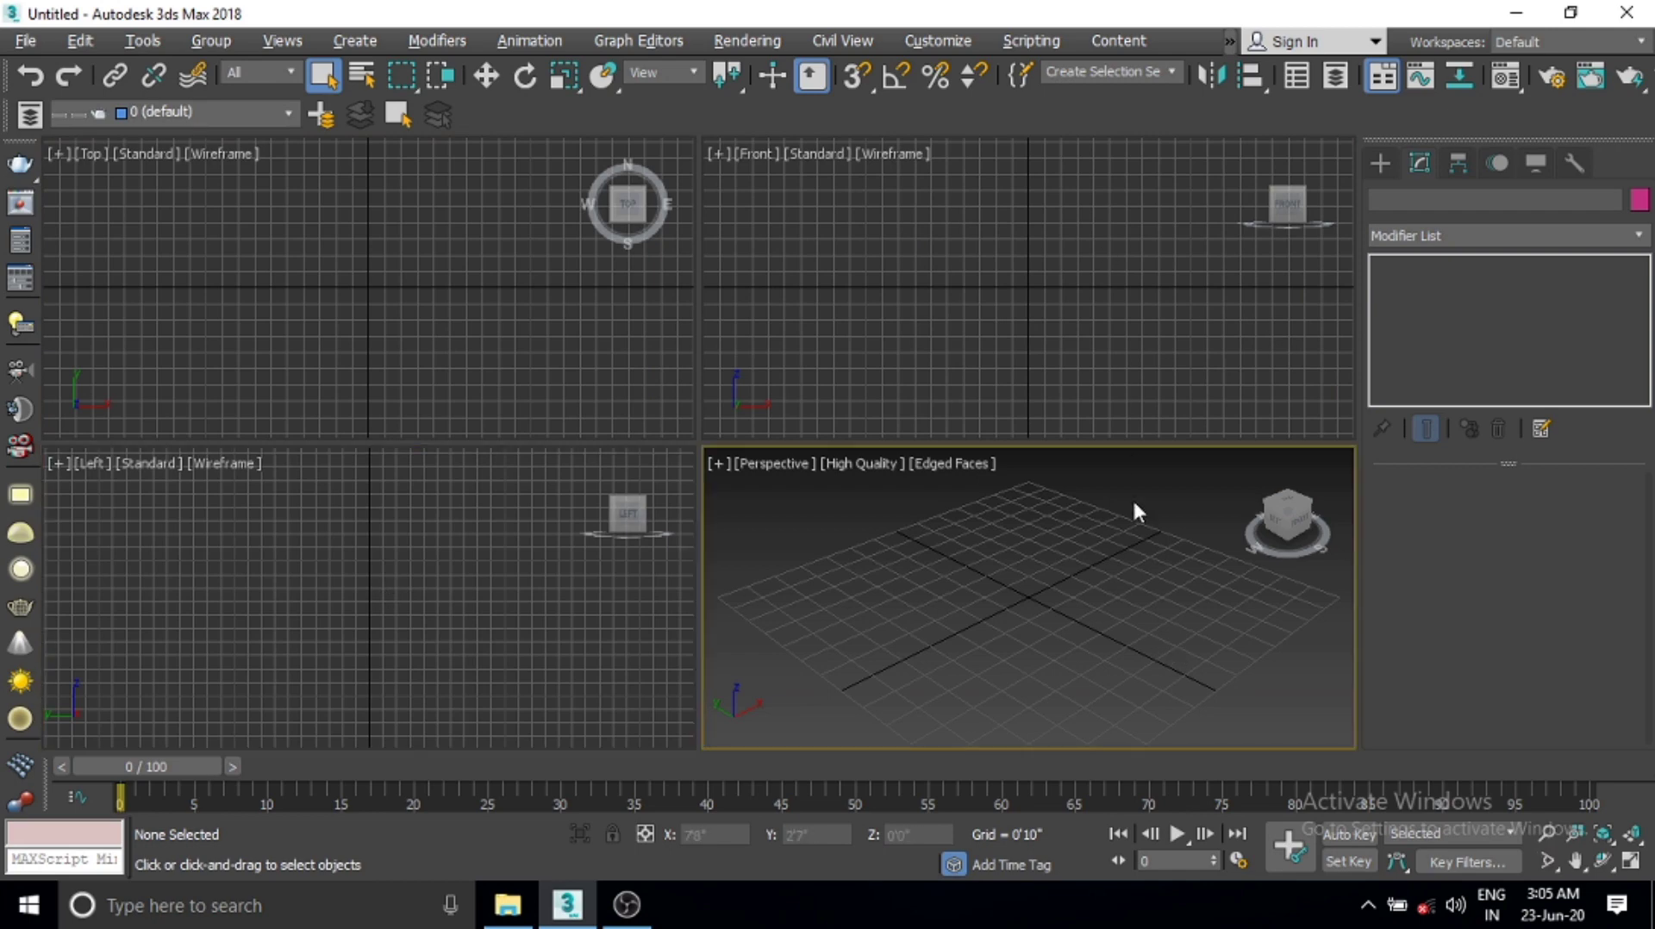
click(508, 904)
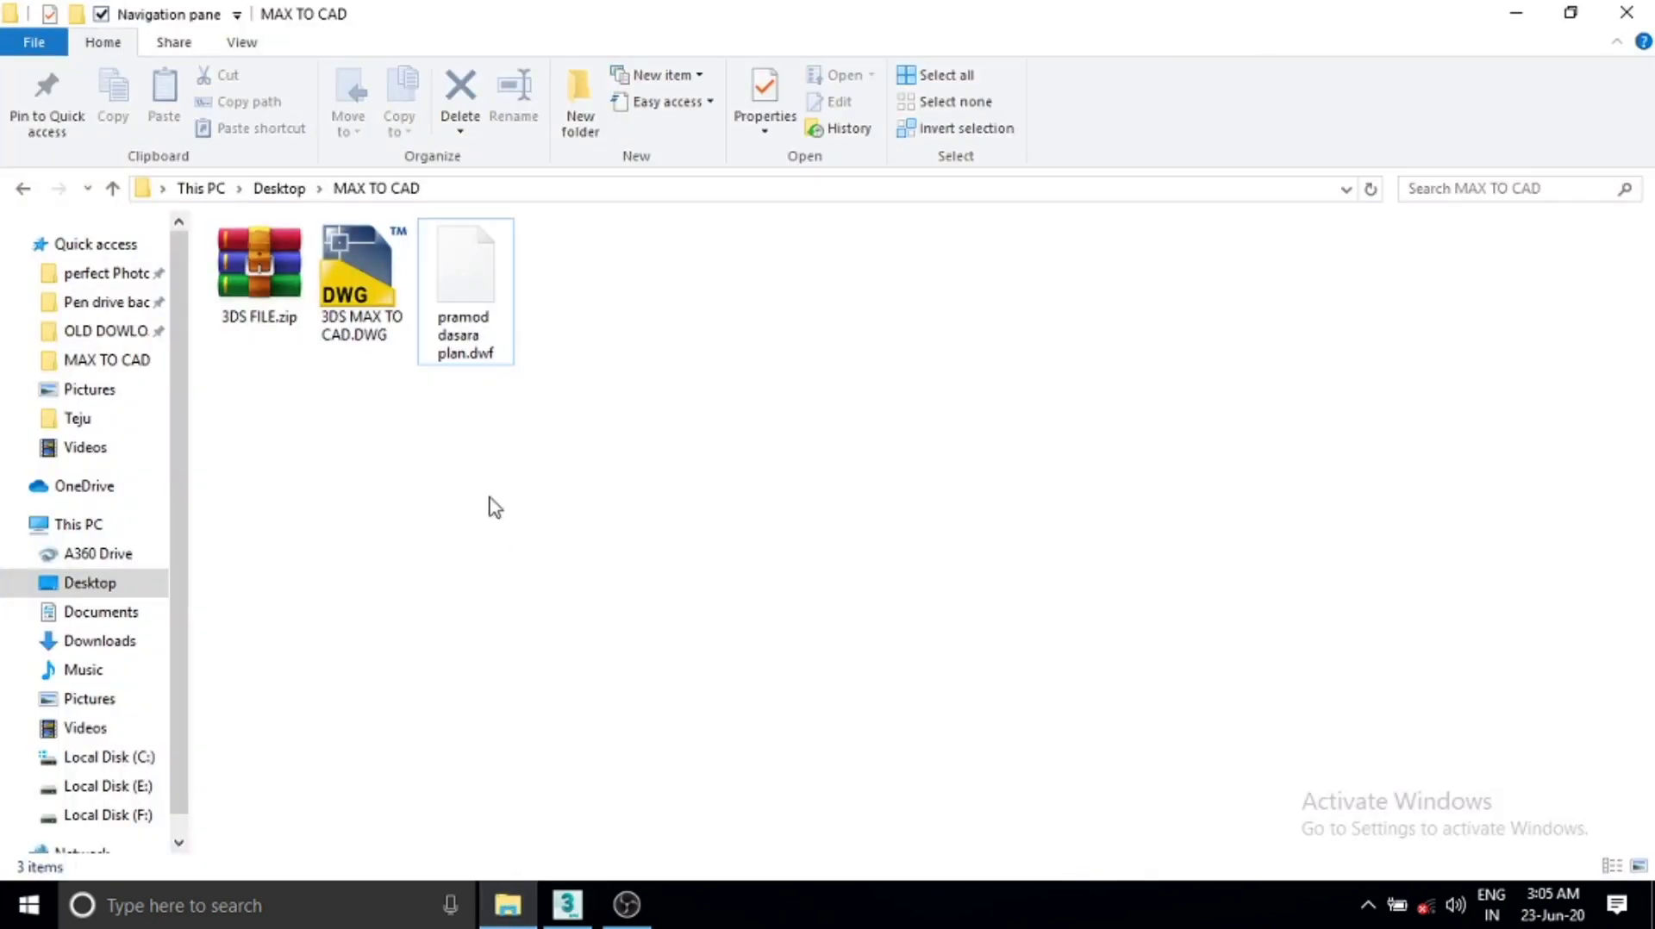
click(269, 293)
Step: Switch the MAX TO CAD folder to large icons and select the 3DS FILE.zip archive
ctrl+scroll(260, 291, up, 1)
ctrl+scroll(260, 291, up, 1)
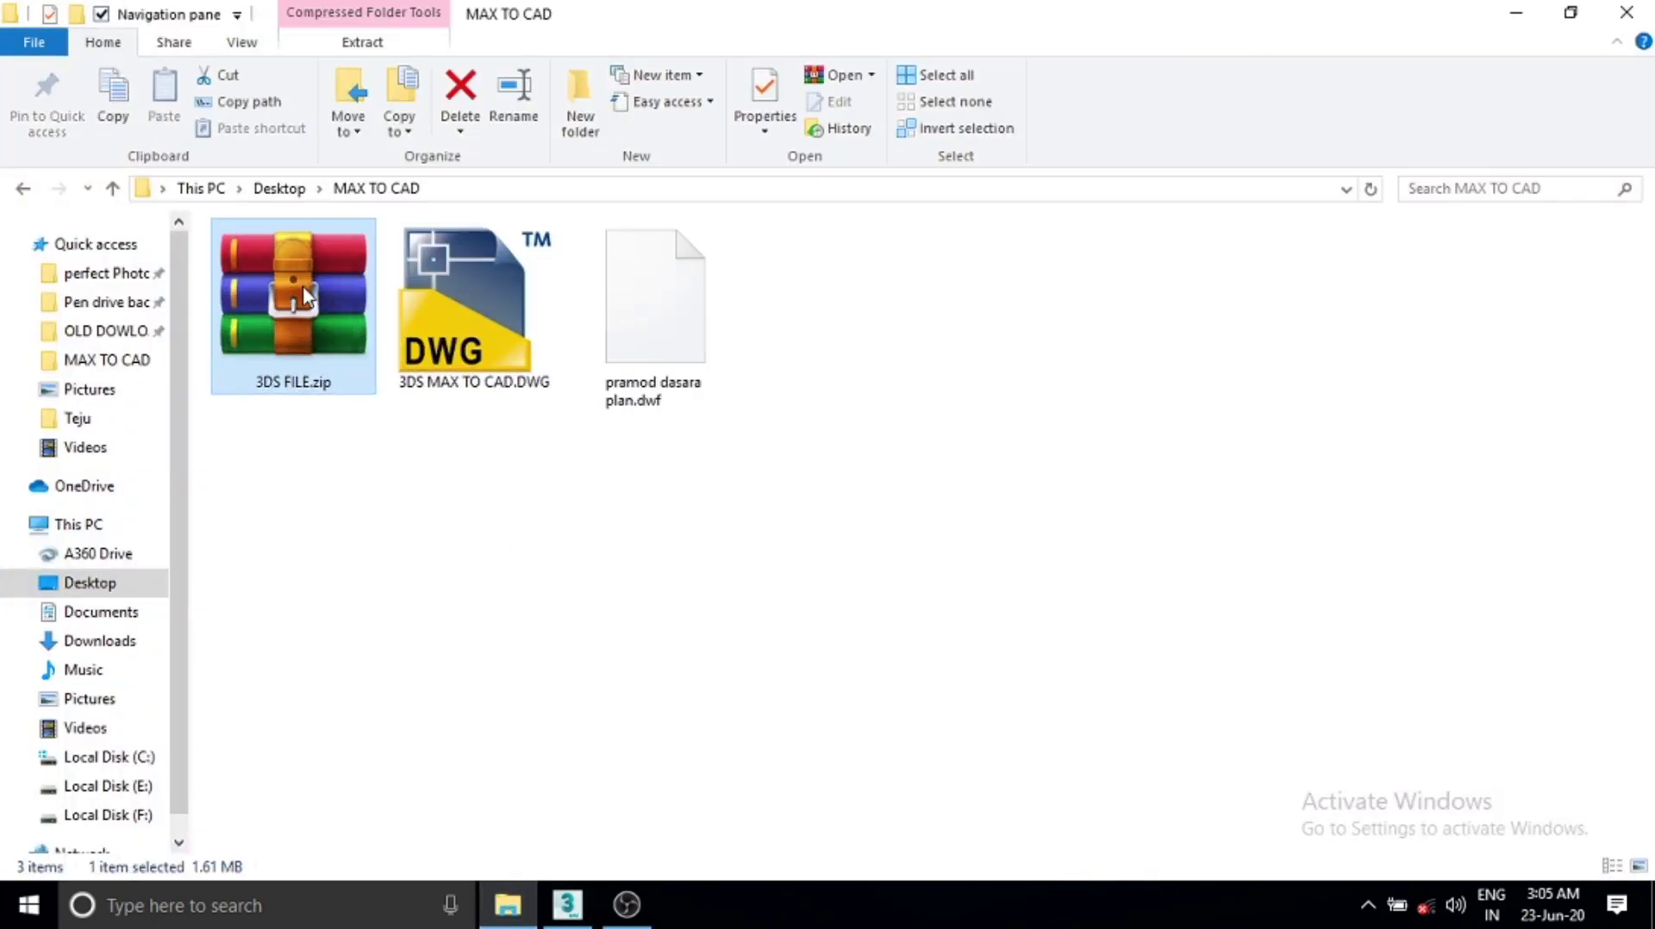
click(941, 447)
click(262, 312)
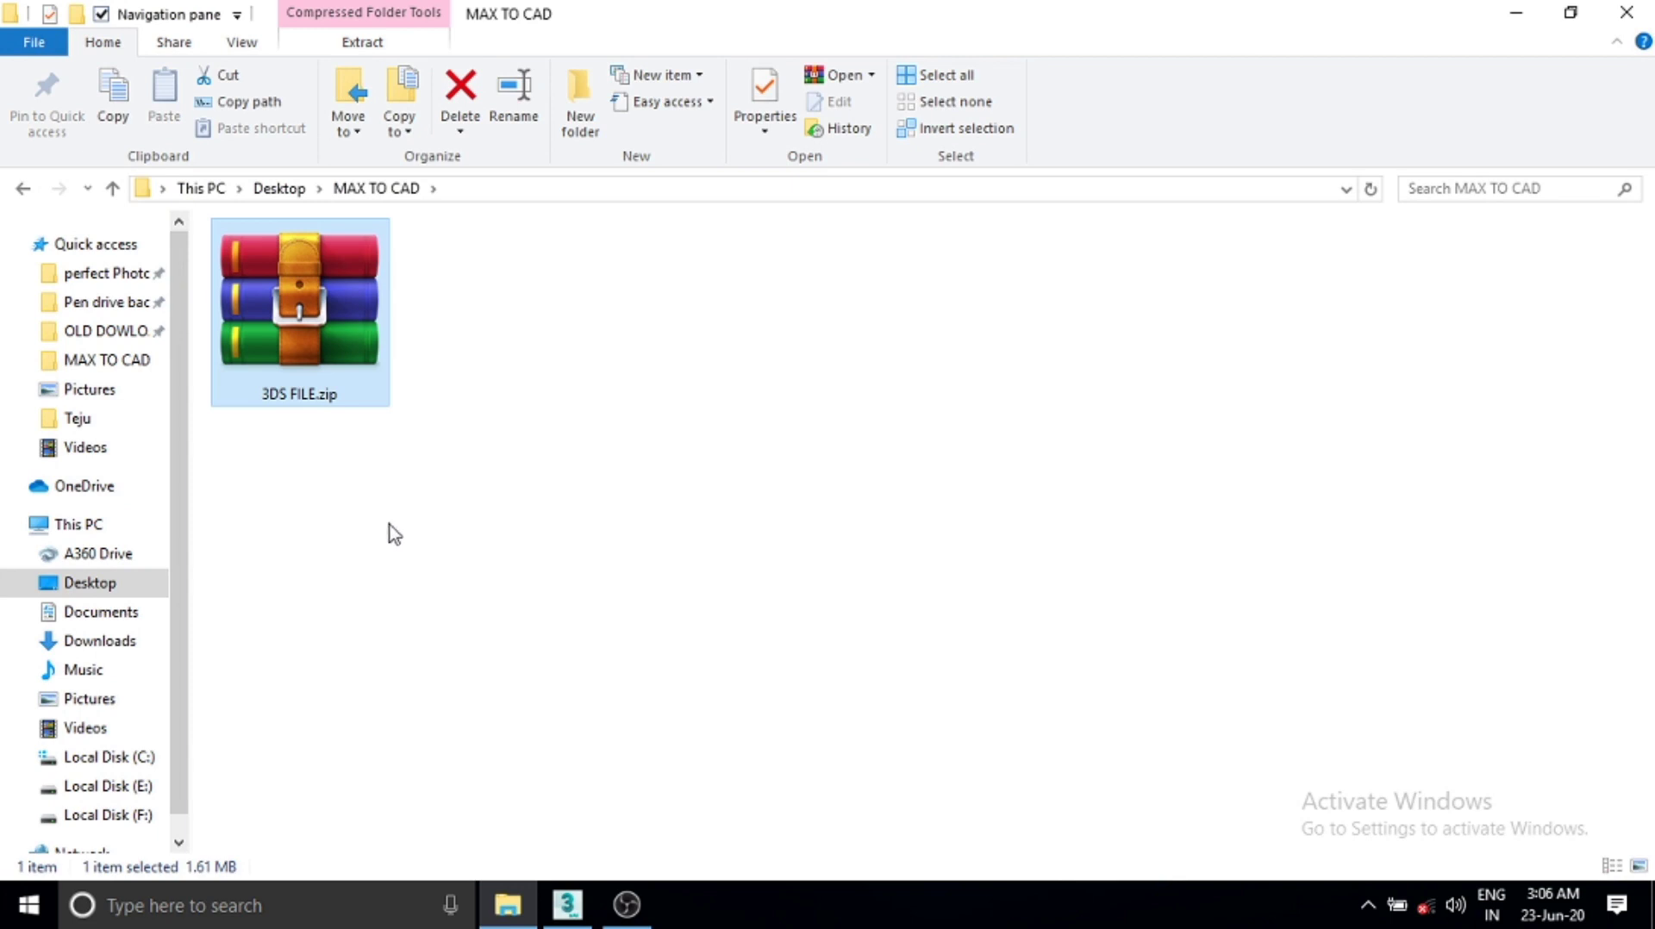
click(371, 431)
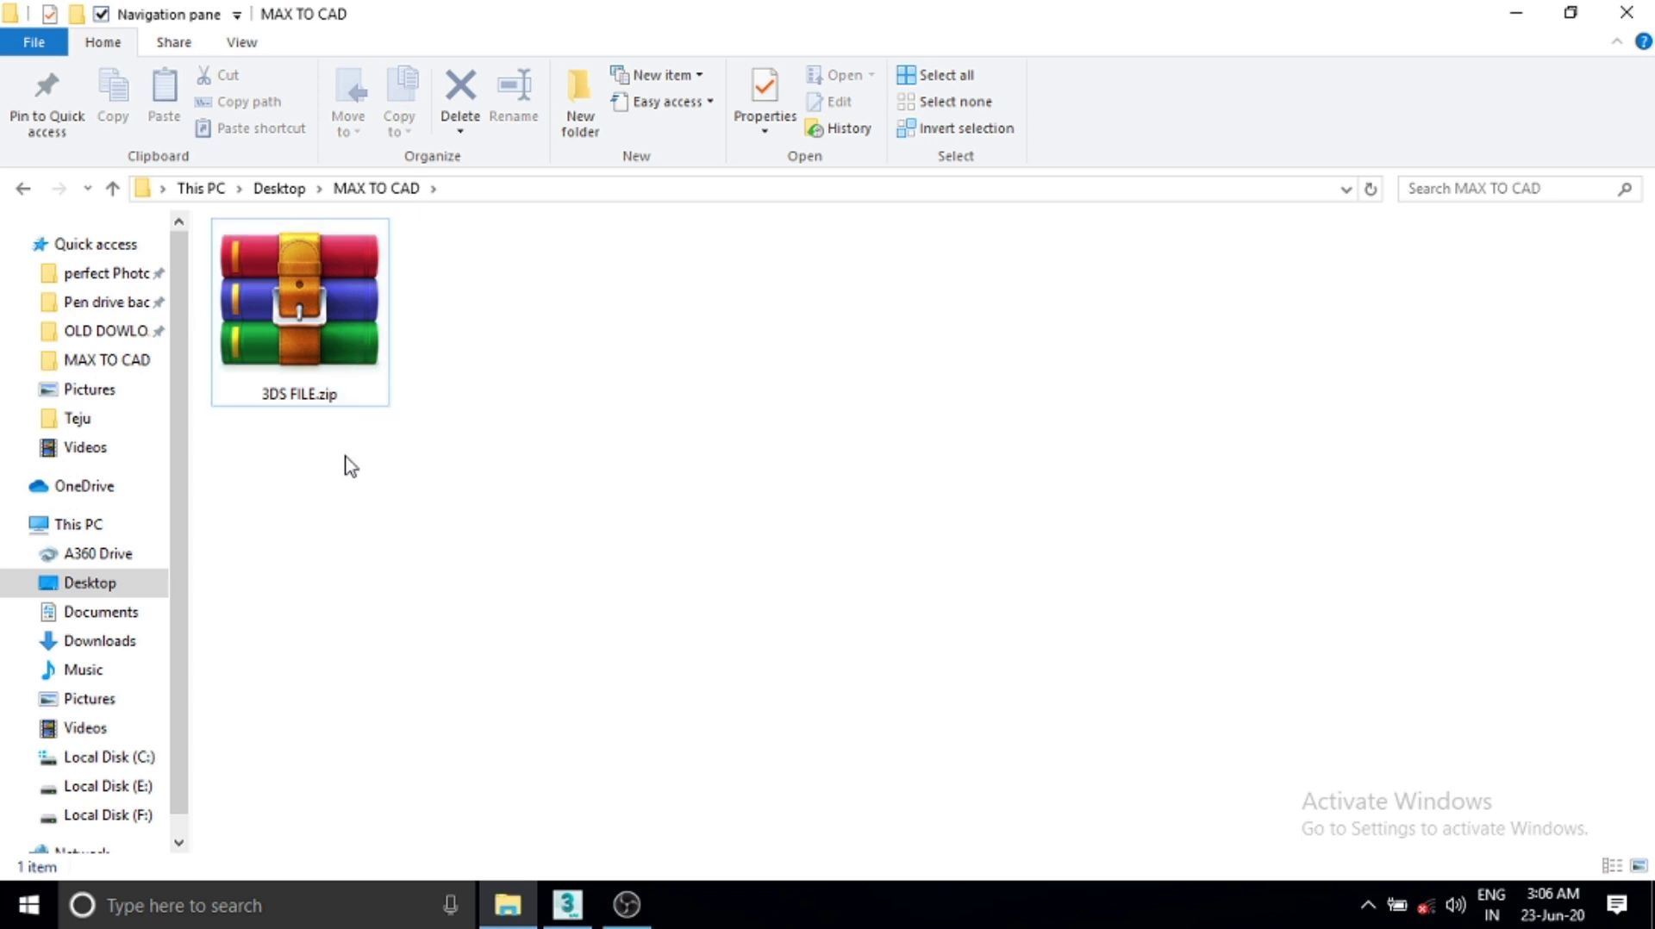
click(335, 383)
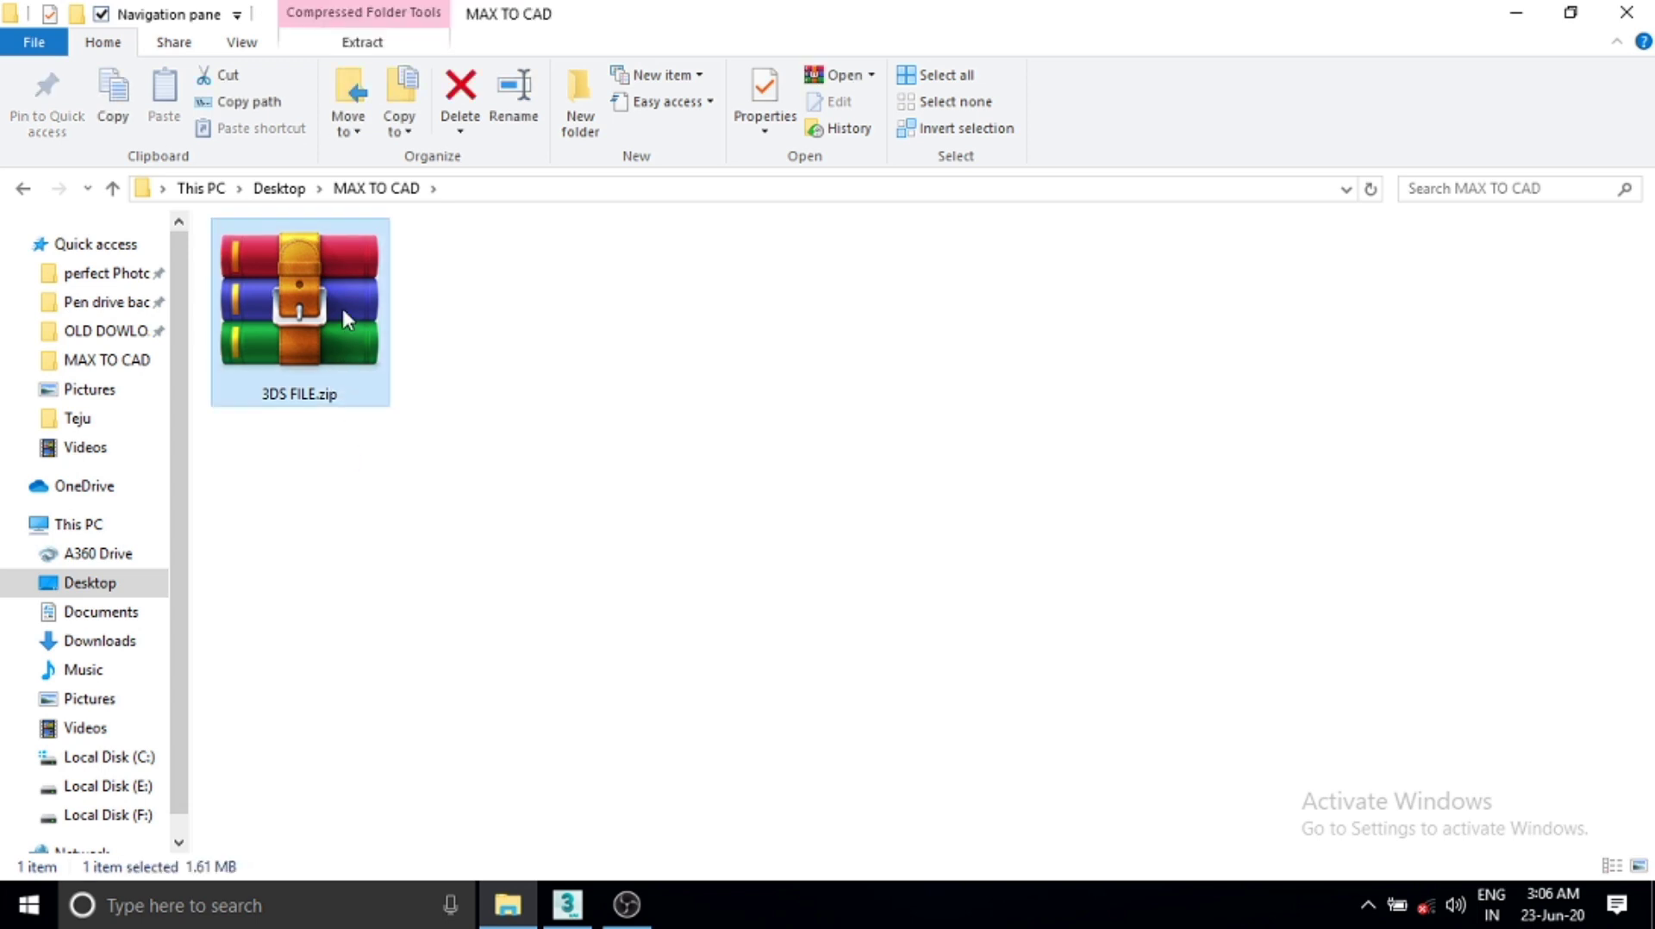
click(380, 547)
click(319, 287)
Step: Extract 3DS FILE.zip into MAX TO CAD and browse to perfect Photos Collection > Texture Labrary > tiles
right_click(318, 281)
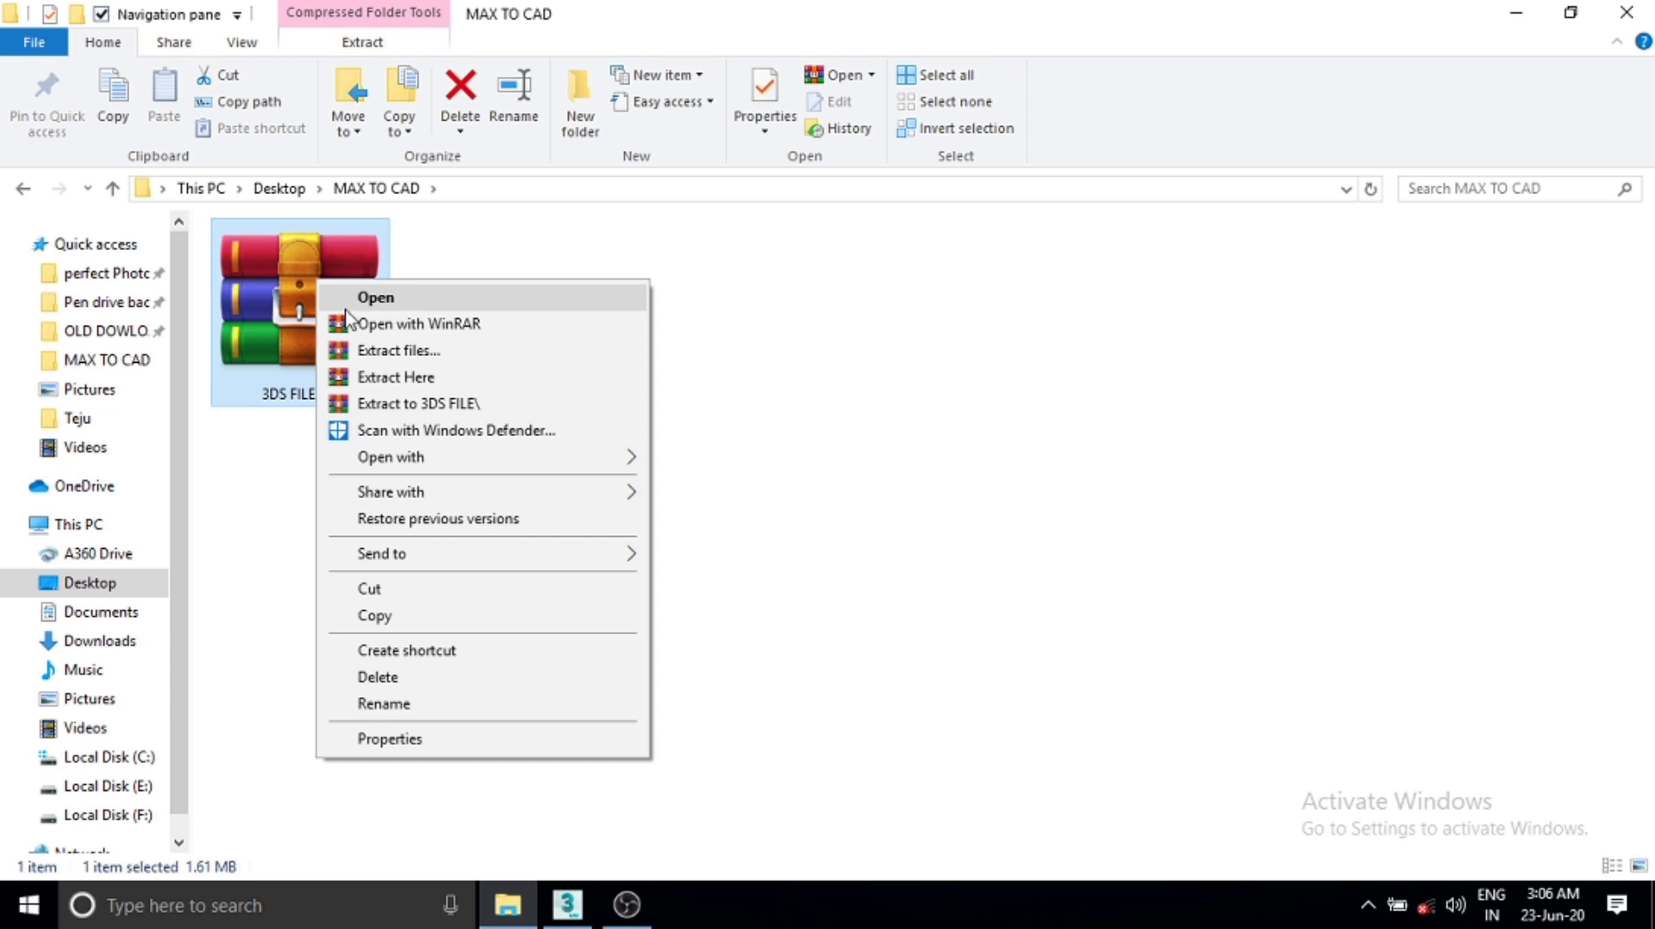
click(412, 382)
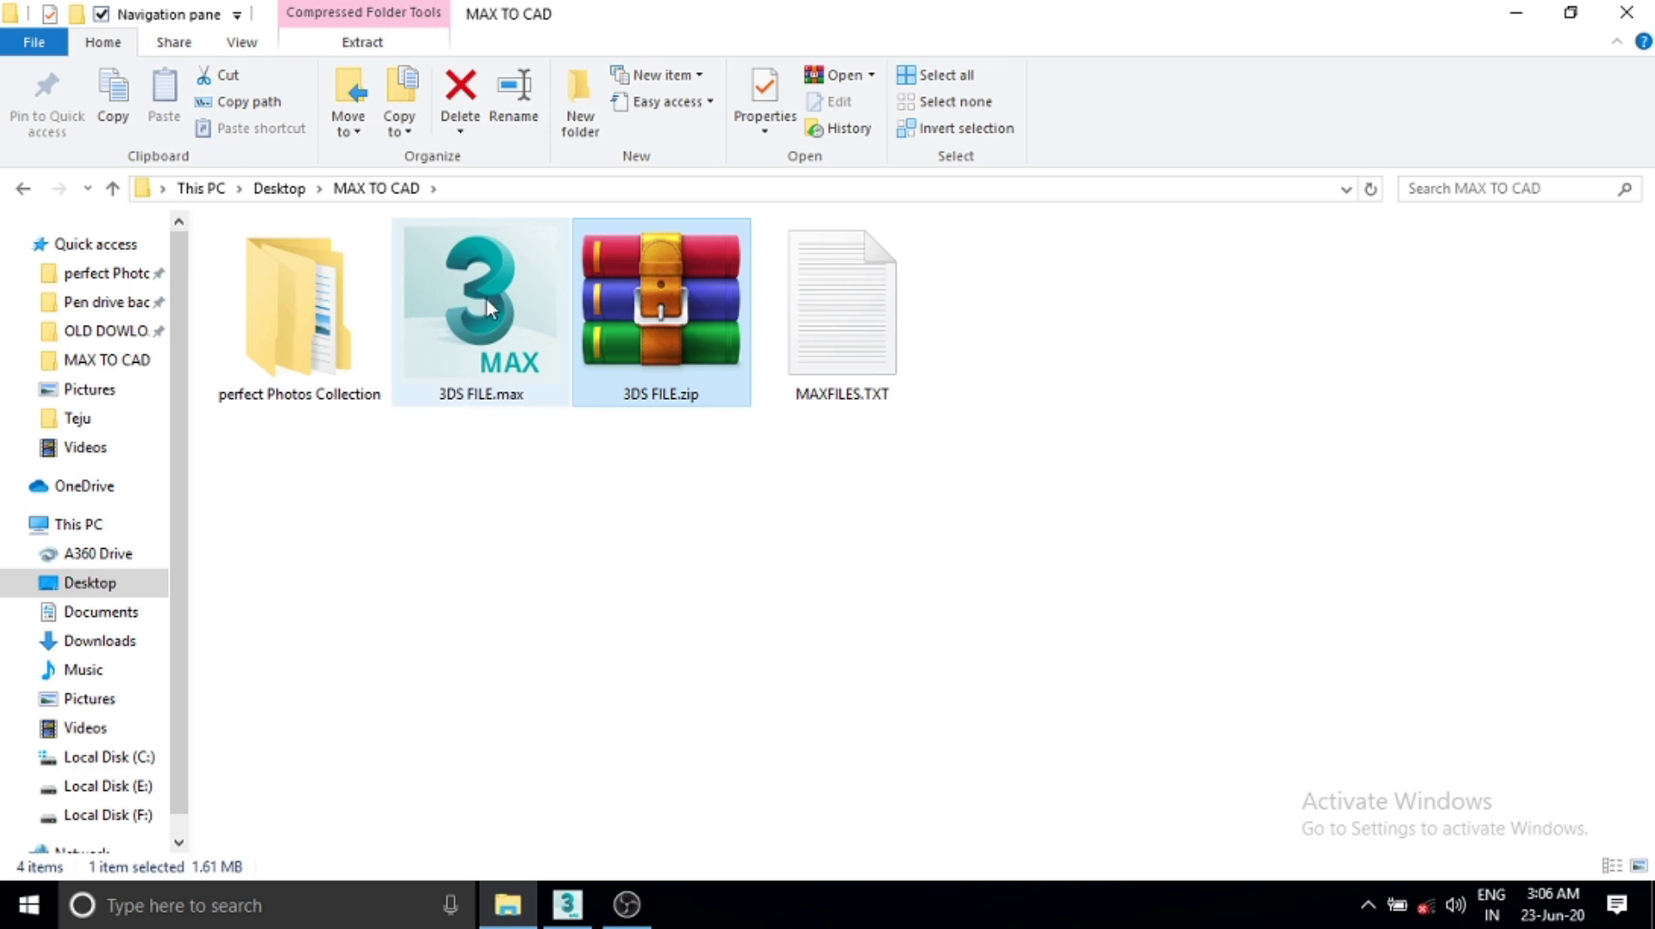
click(521, 189)
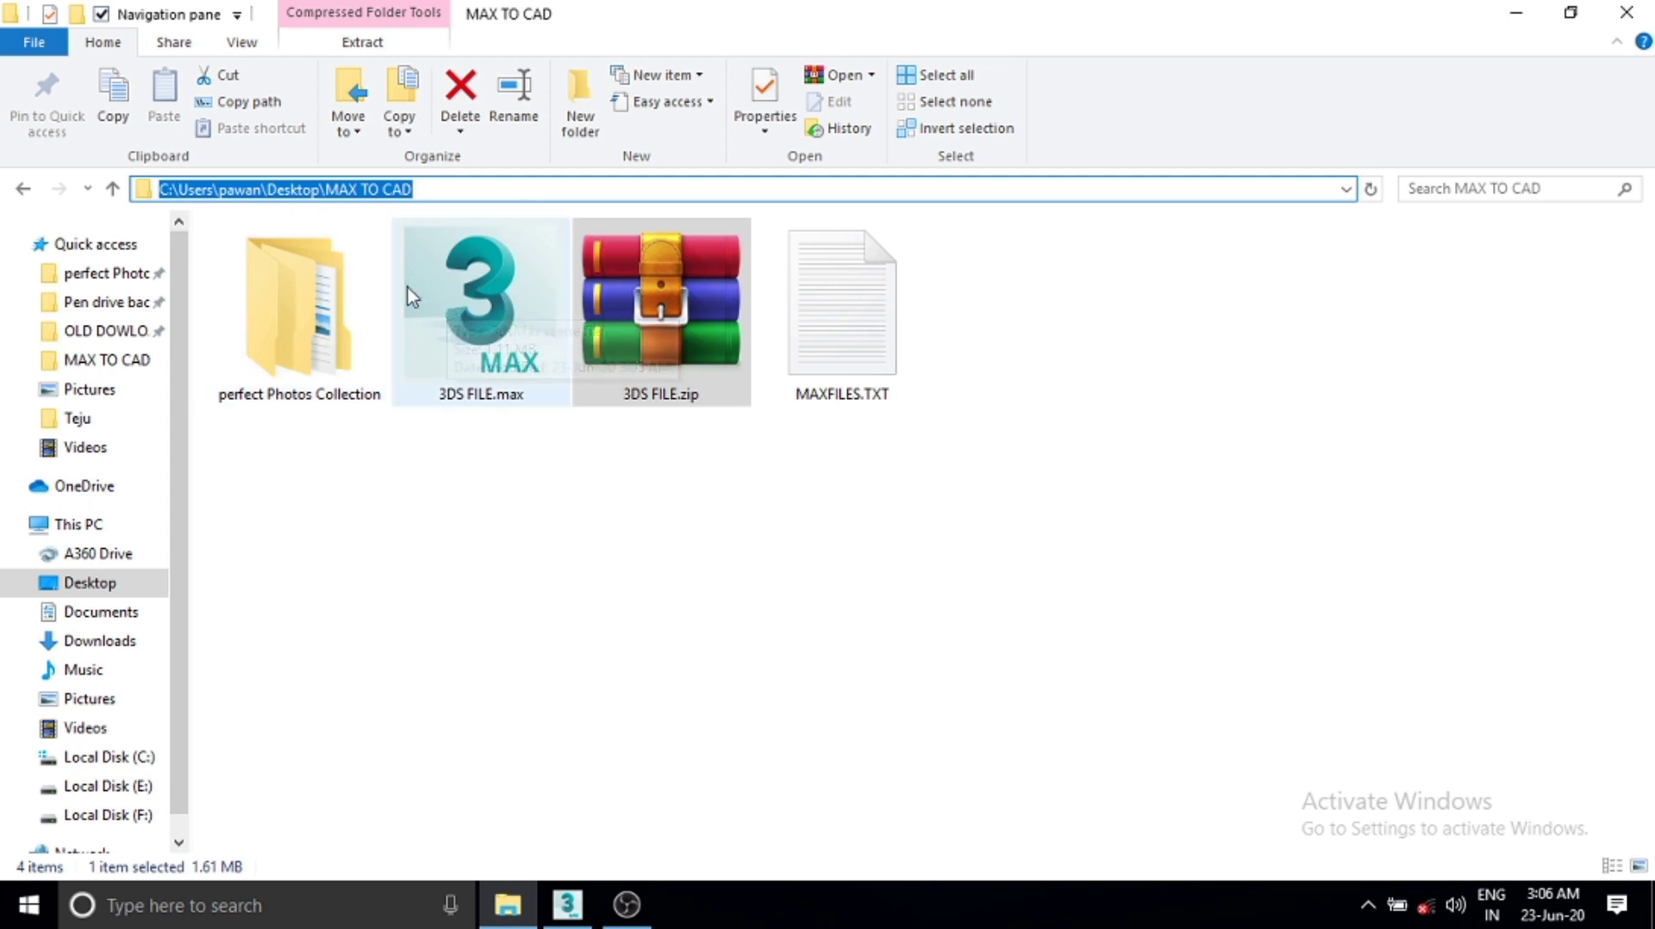
double_click(301, 310)
double_click(325, 263)
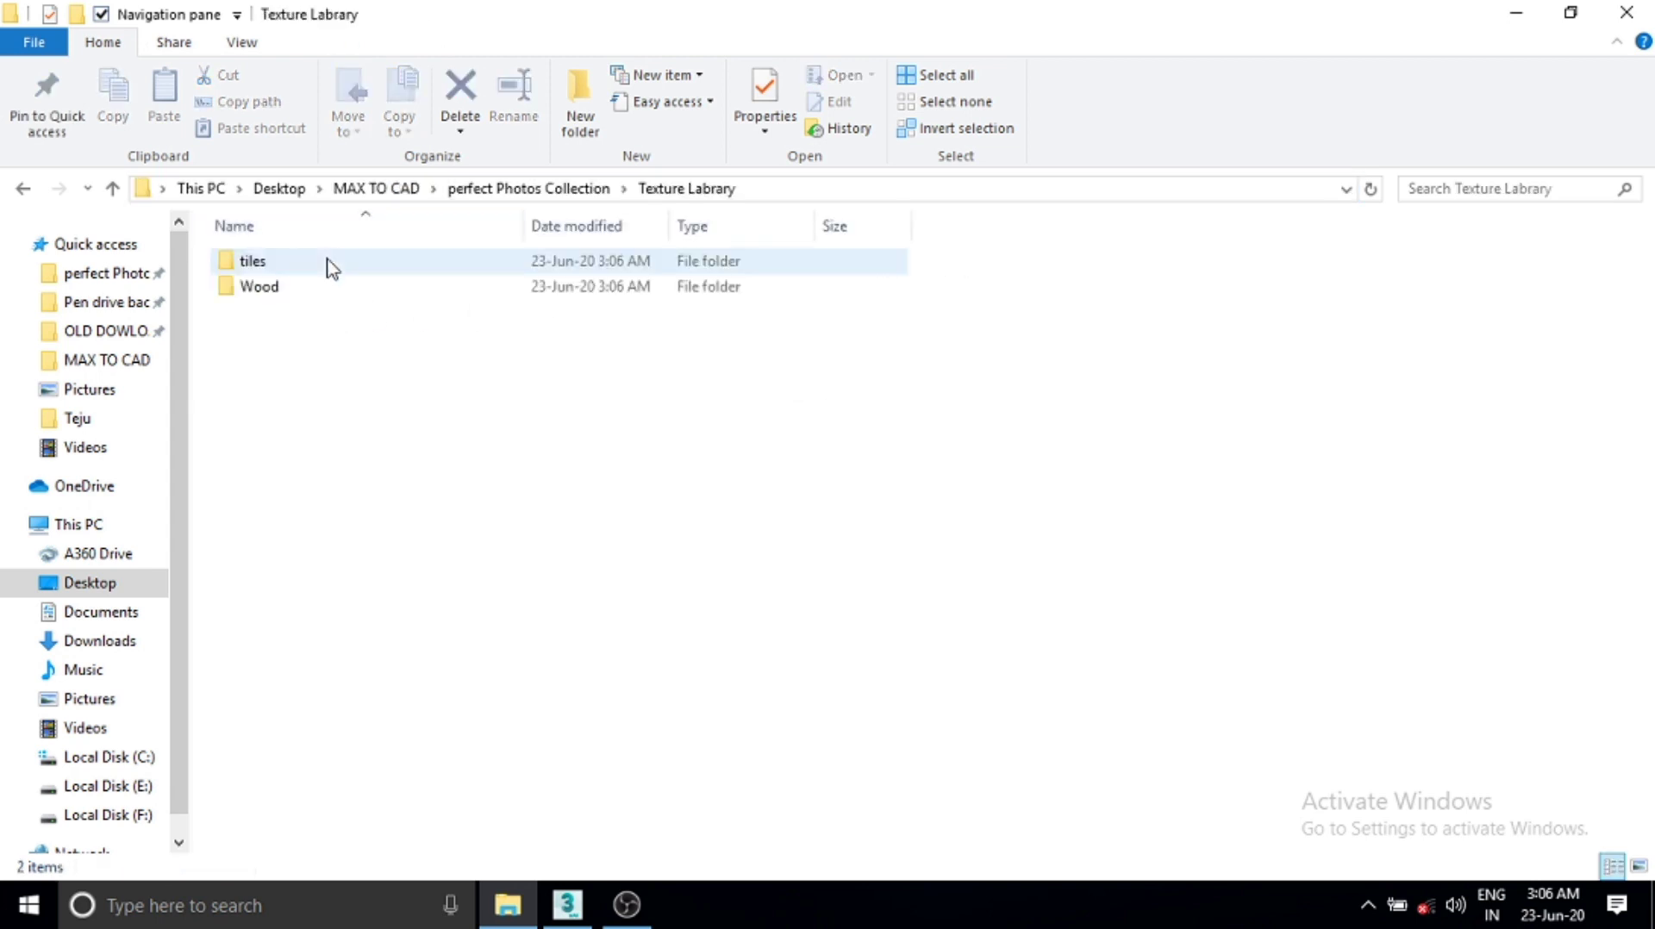
double_click(276, 265)
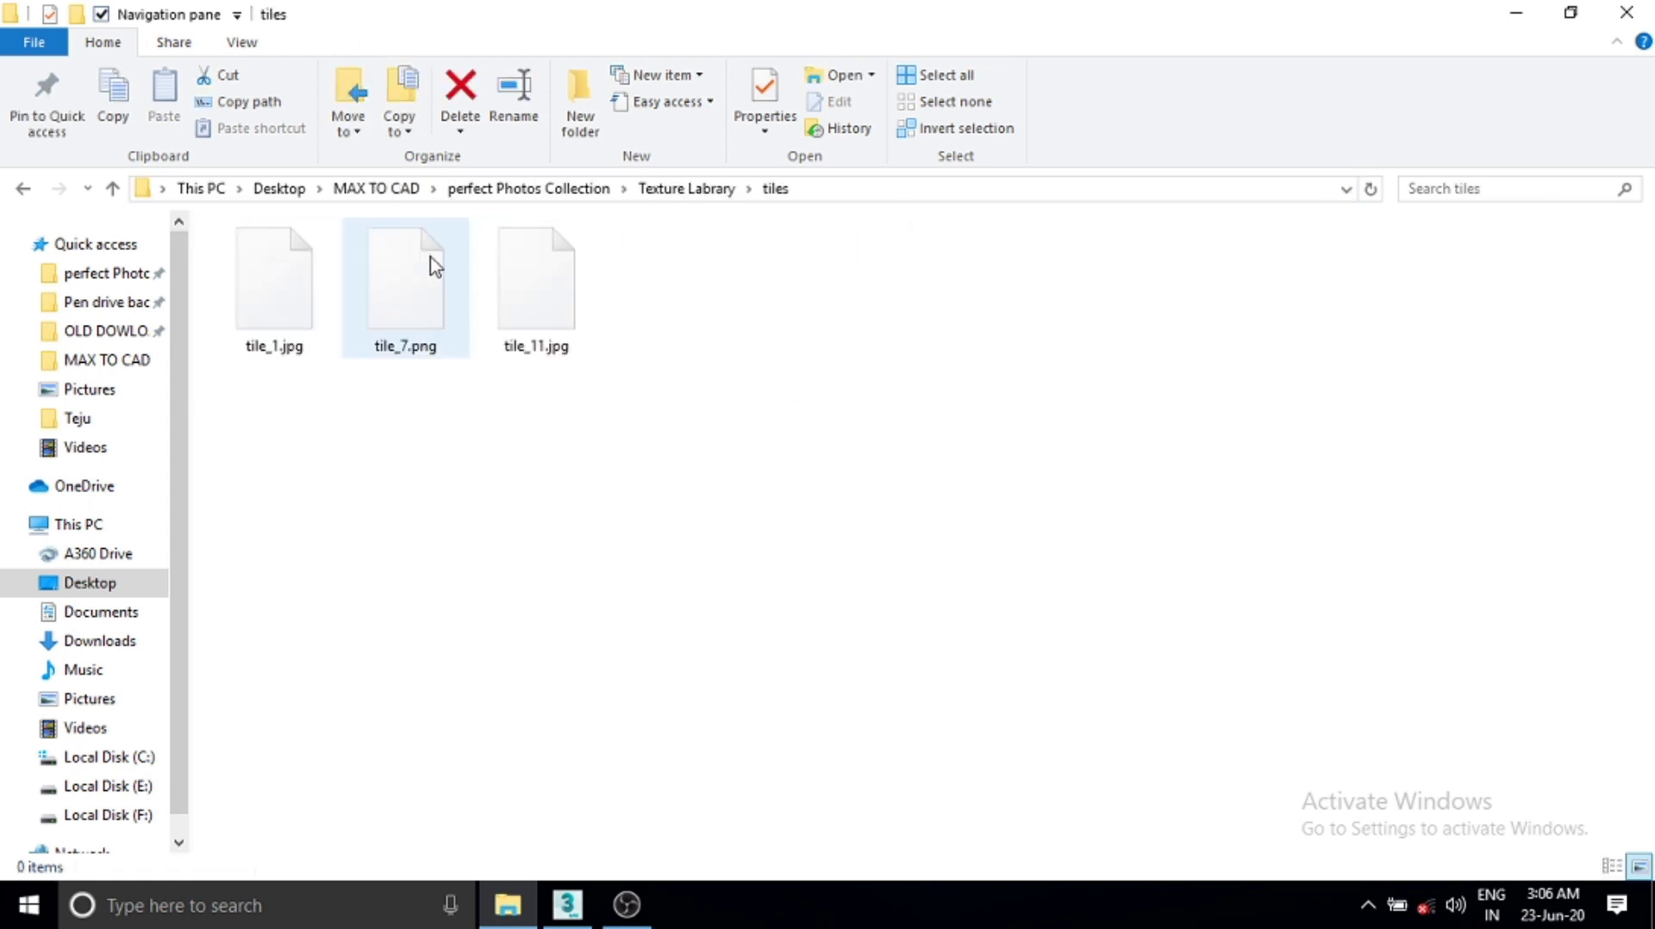
Step: Return to MAX TO CAD, copy its folder path, and switch back to 3ds Max
click(25, 192)
click(26, 191)
click(26, 191)
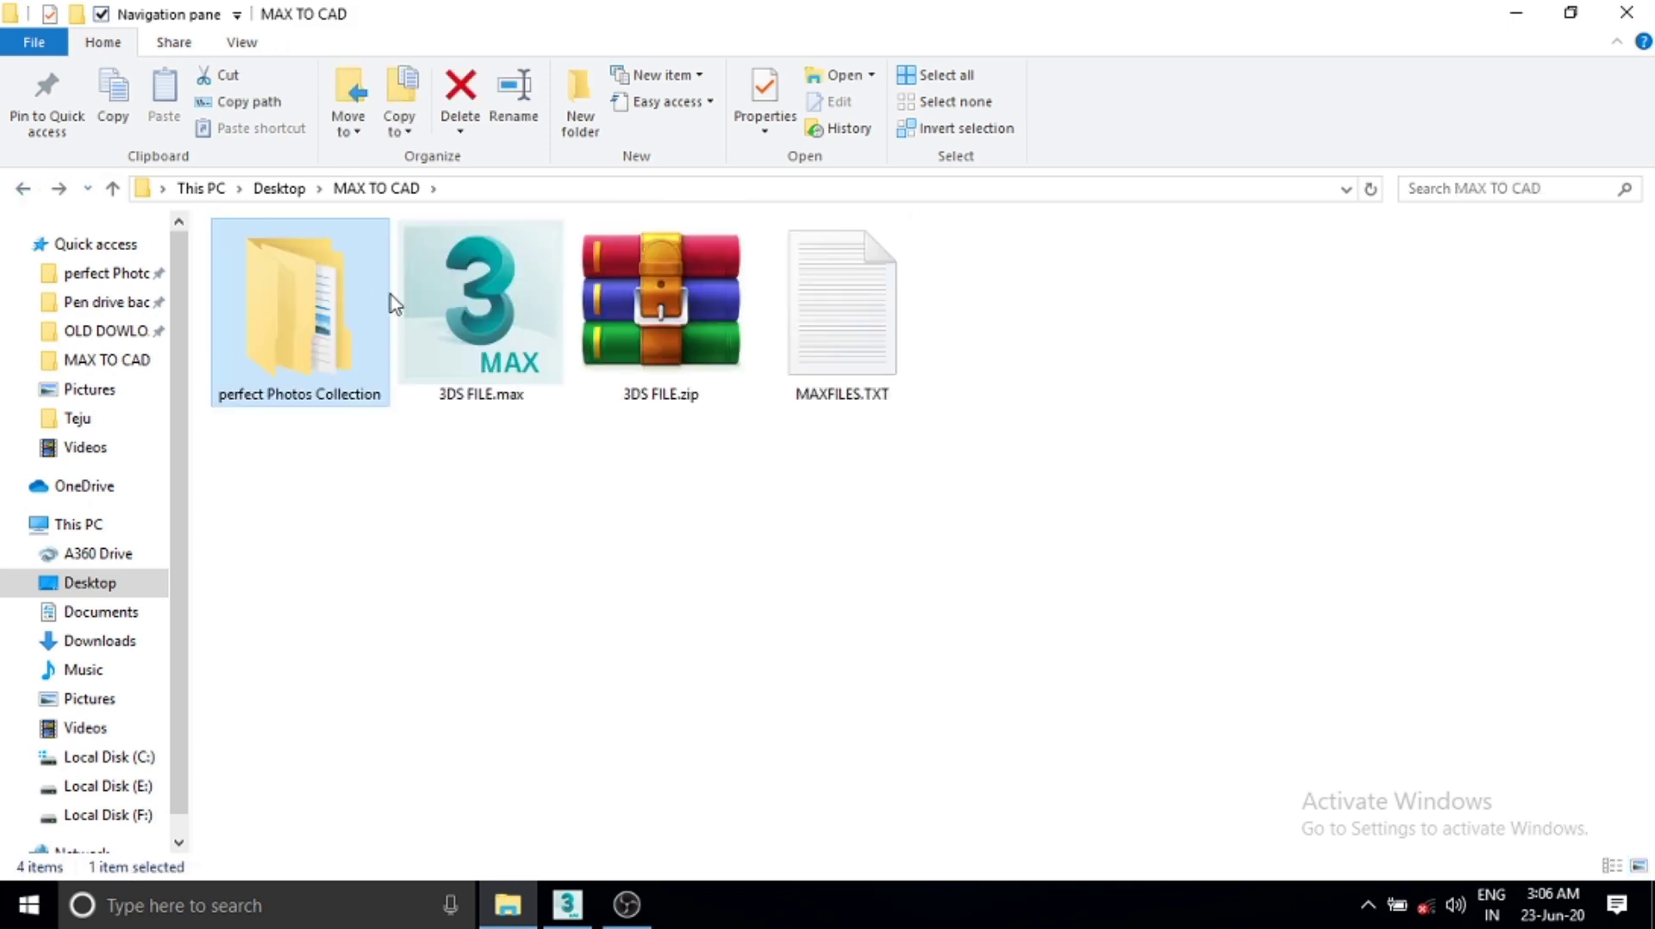
click(481, 191)
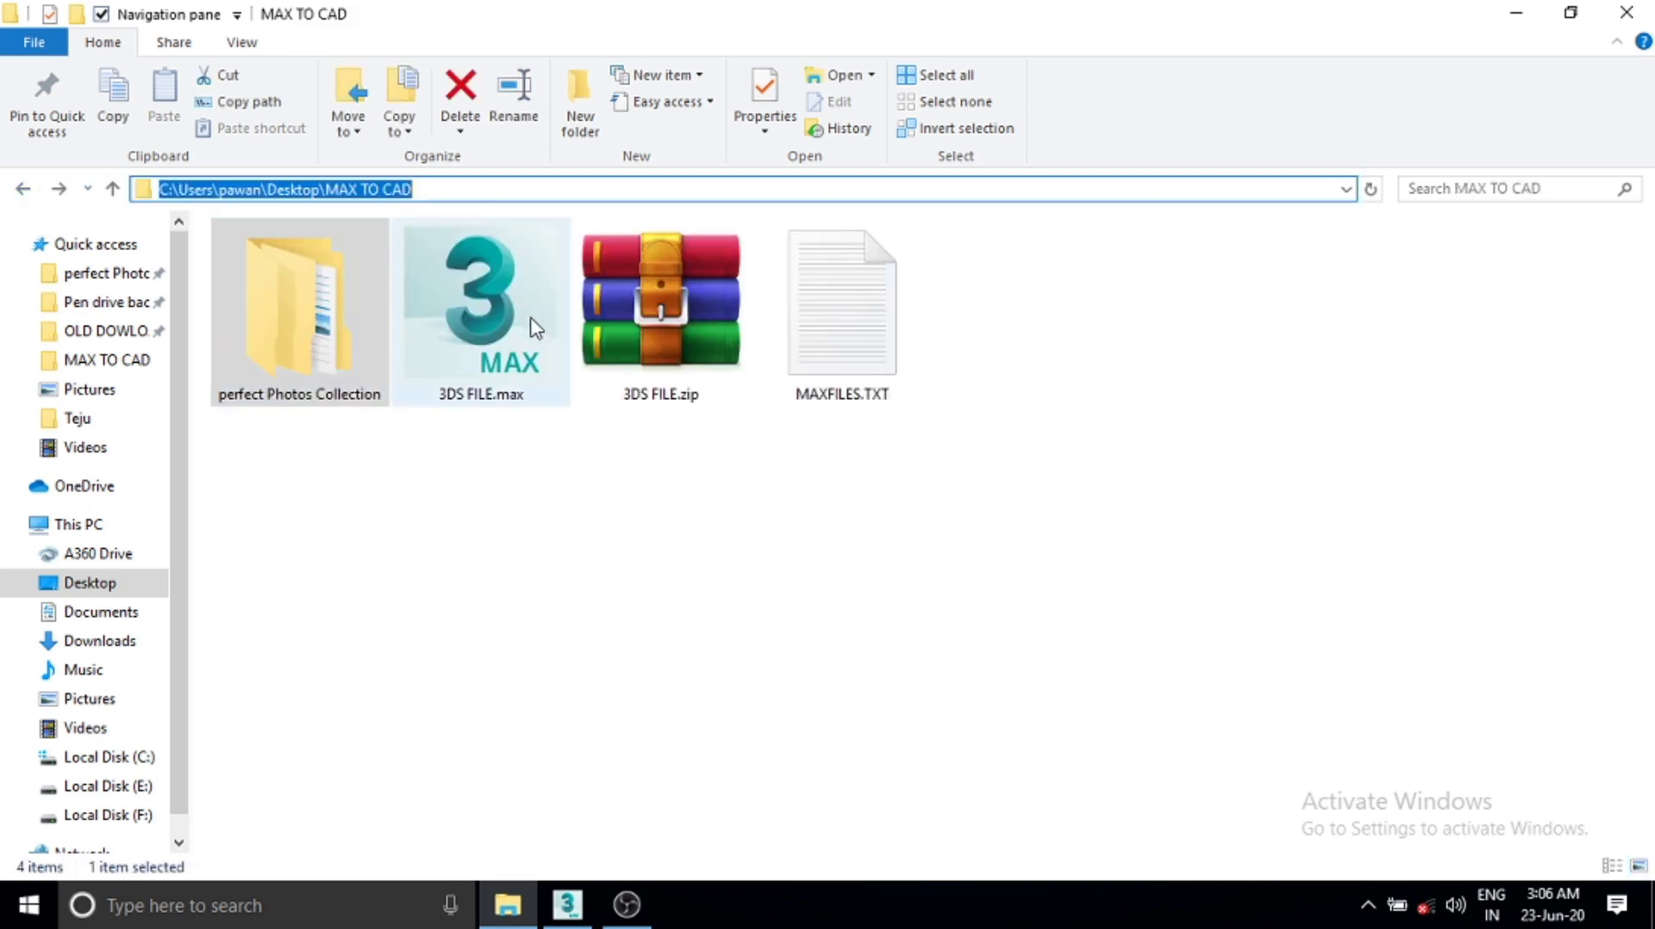
click(567, 905)
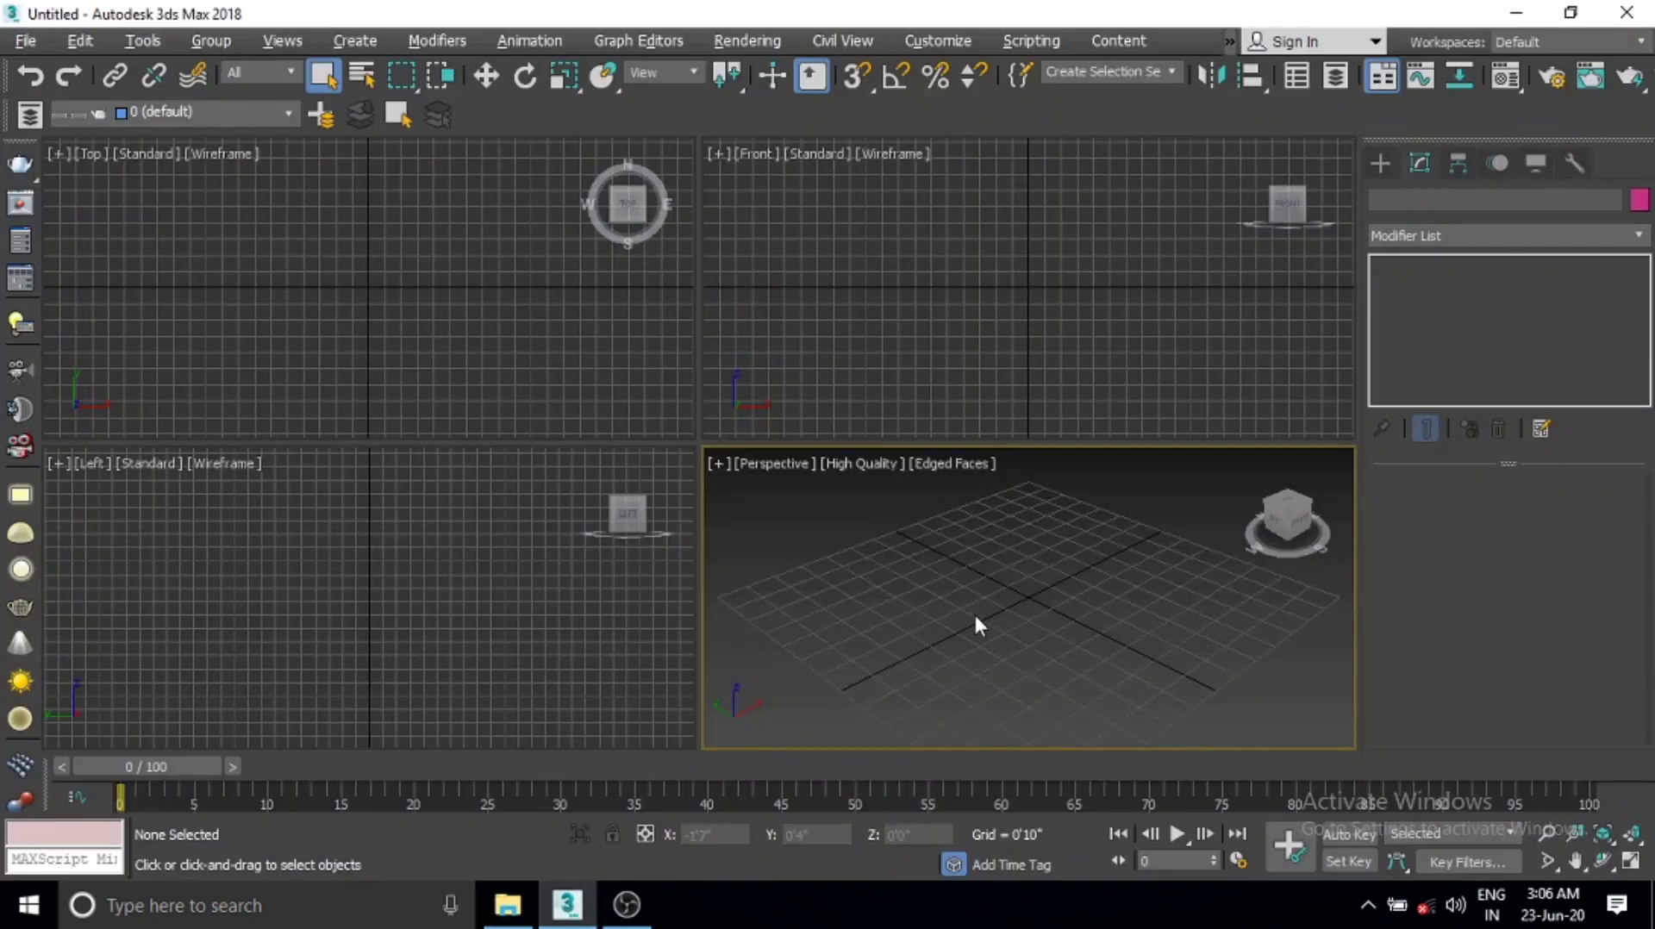
Step: Merge all objects from 3DS FILE.max, reached through the pasted MAX TO CAD path, into the scene
click(26, 43)
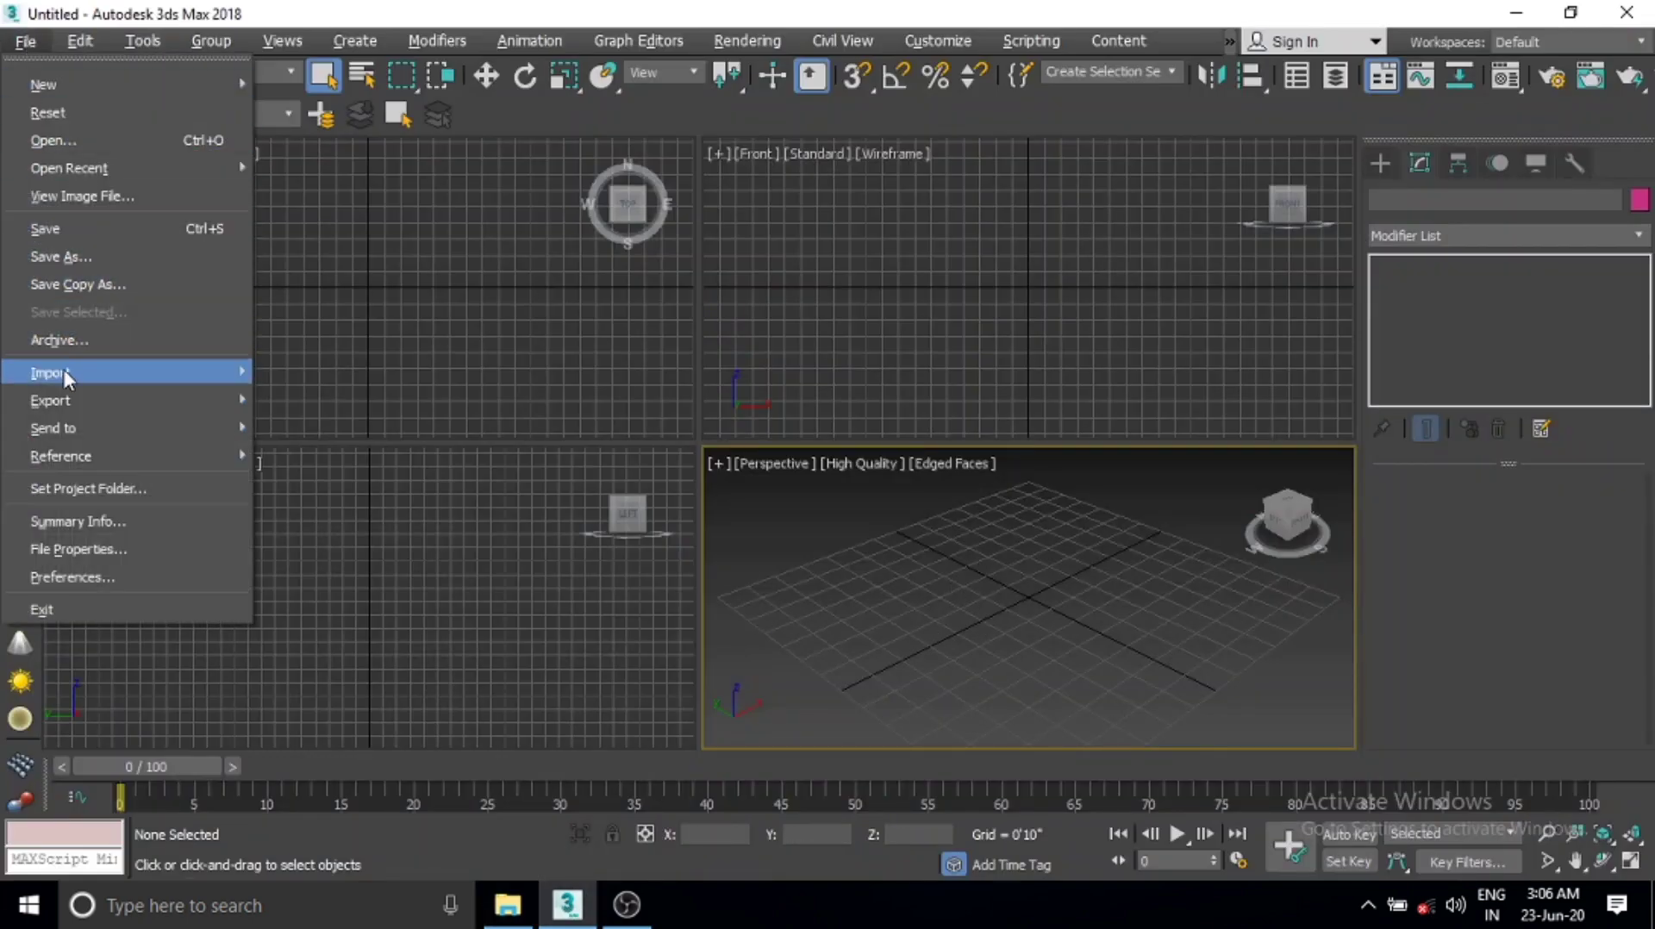
mouse_move(78, 372)
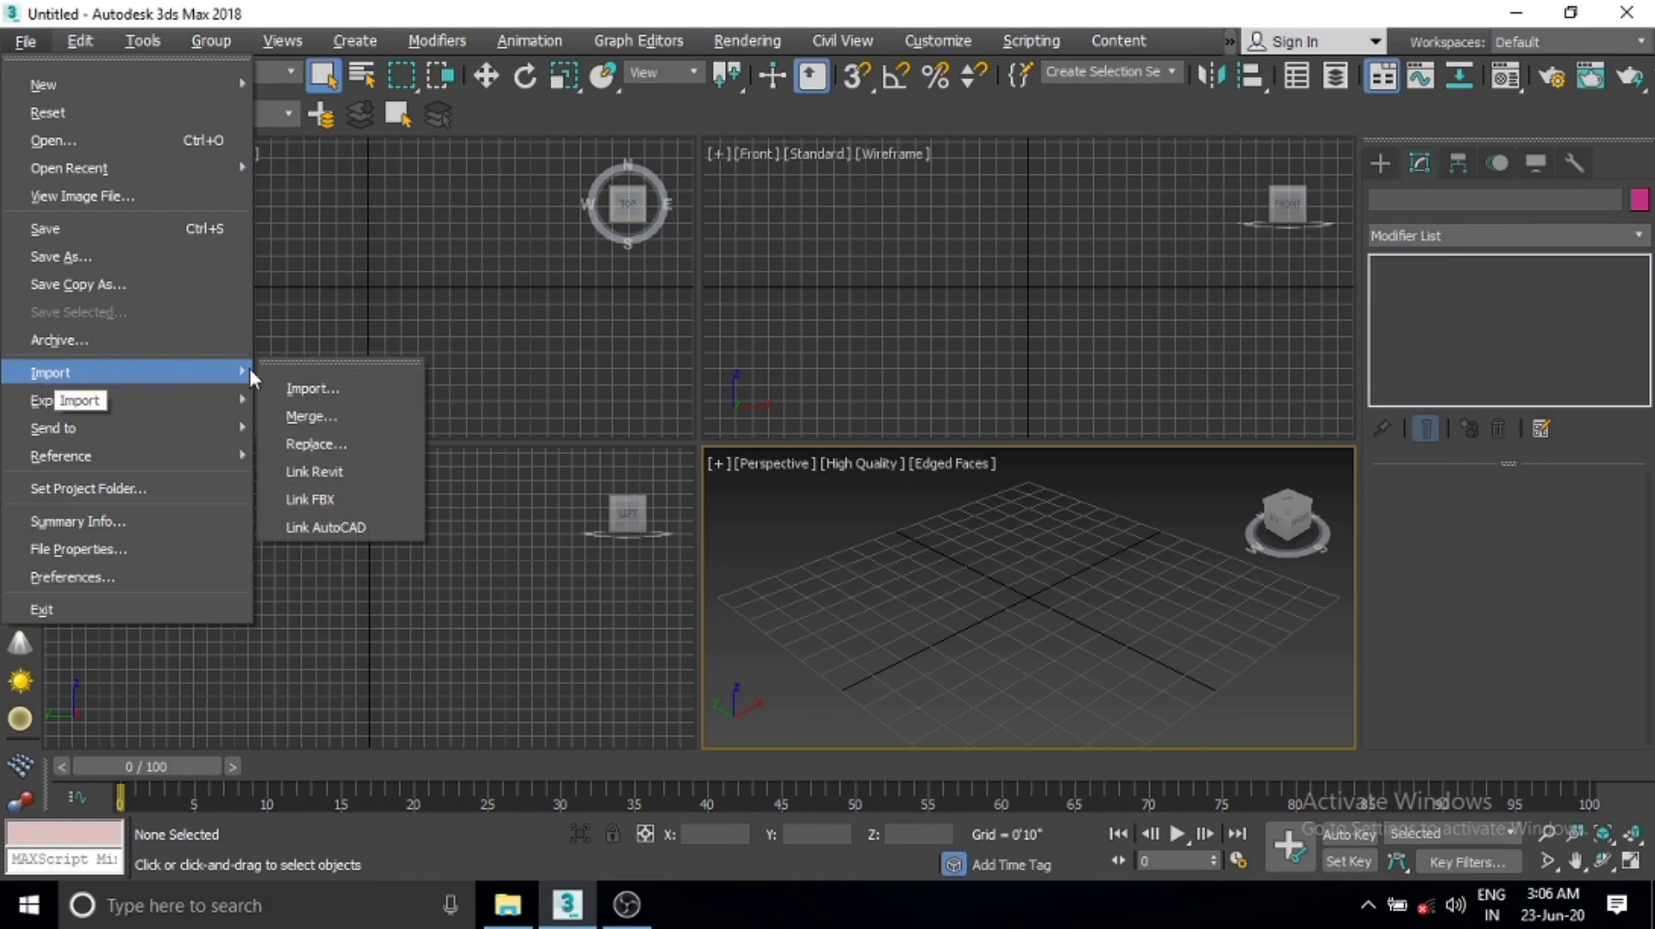
click(327, 419)
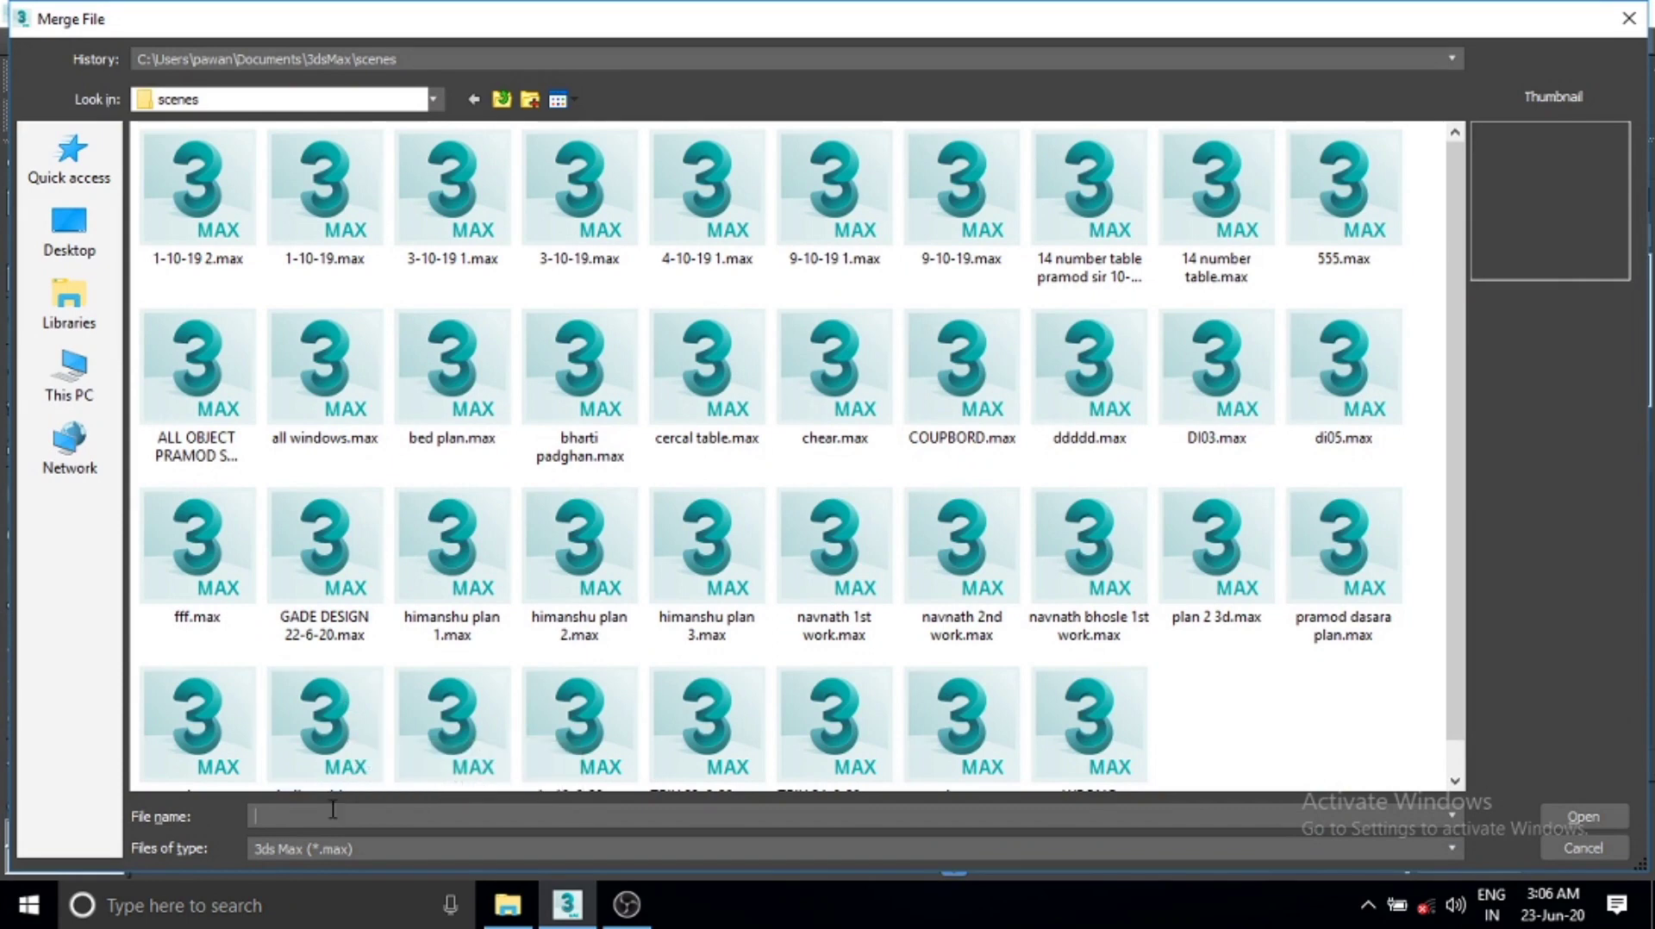
text(C:\Users\pawan\Desktop\MAX TO CAD)
click(1578, 819)
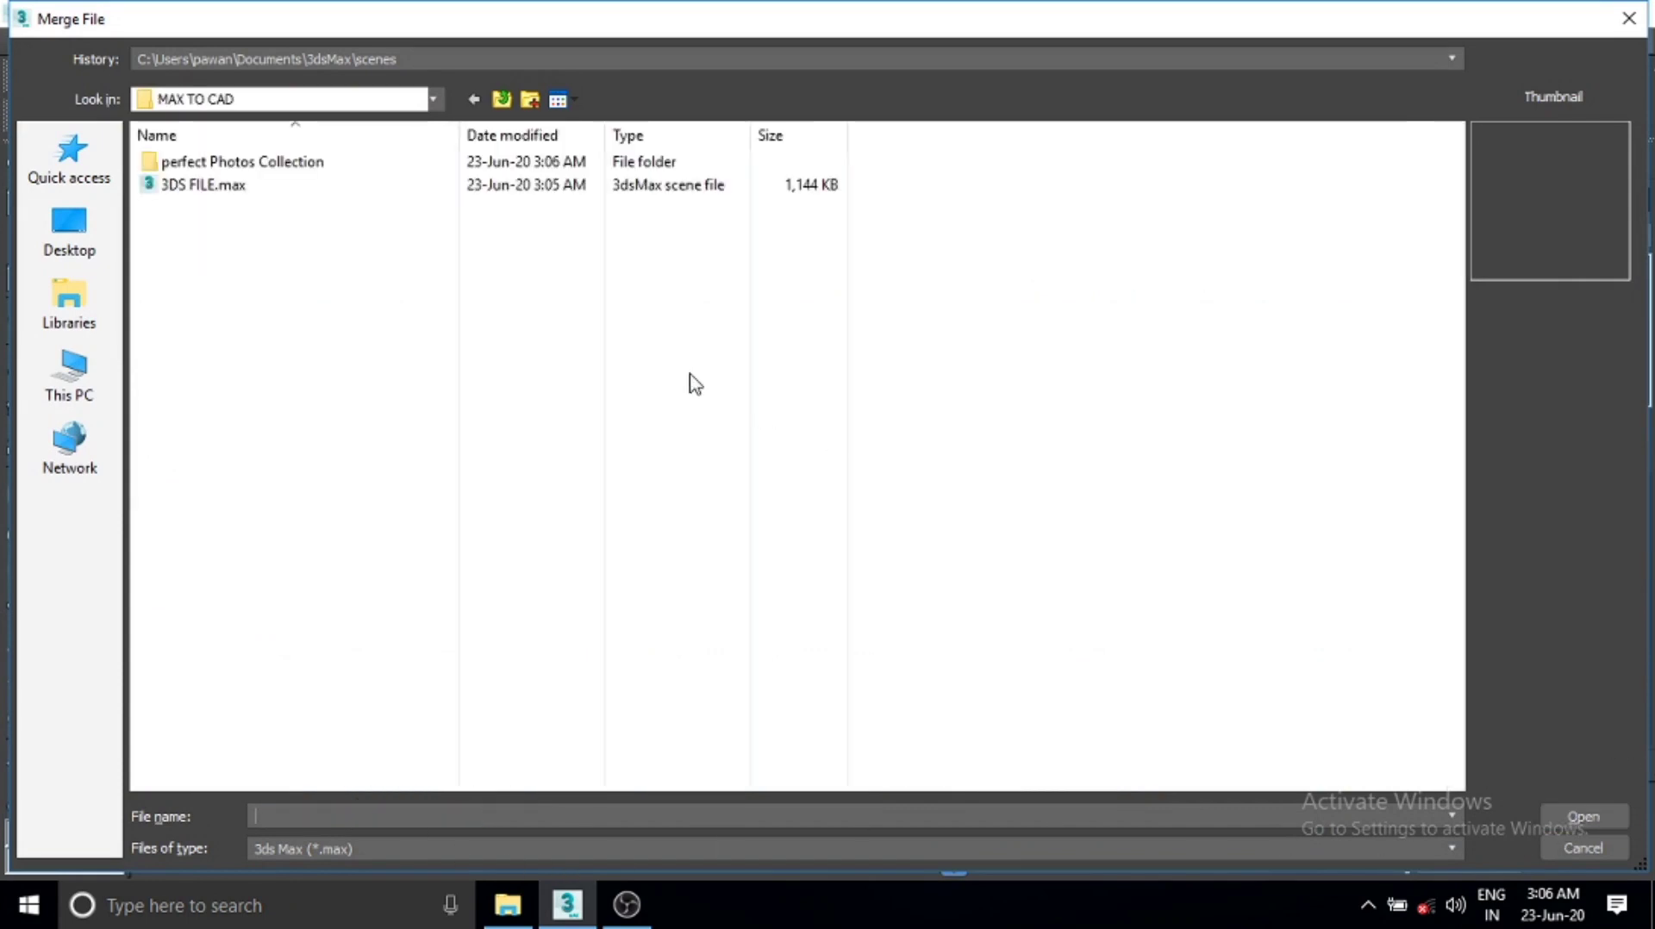
click(207, 186)
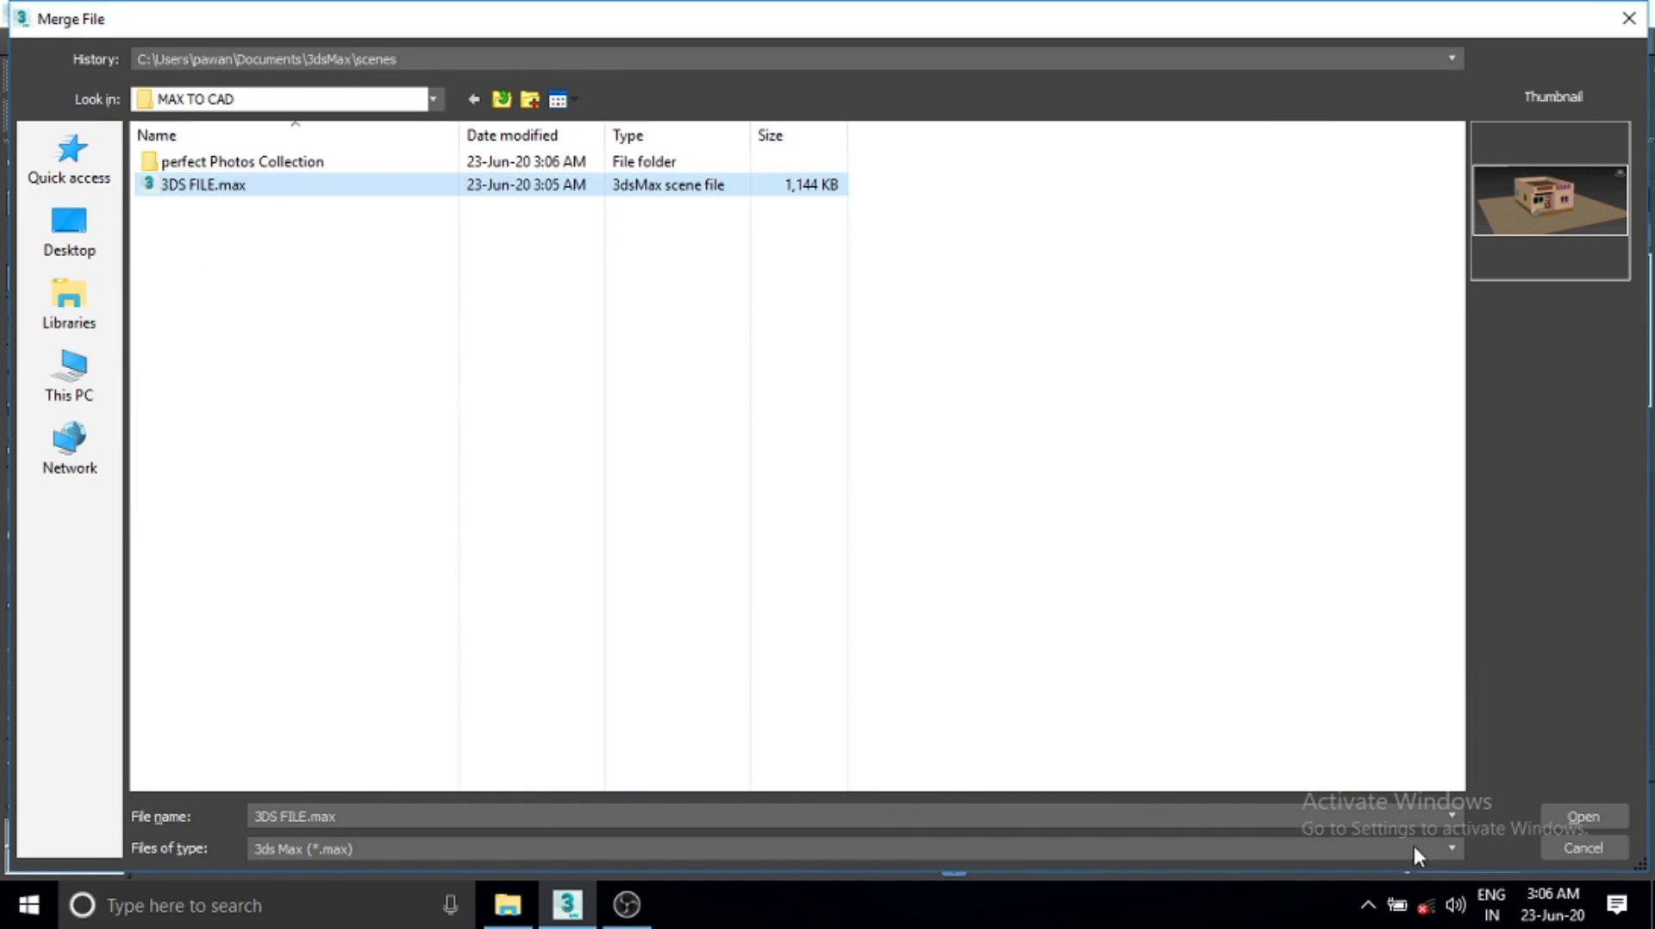
click(1580, 822)
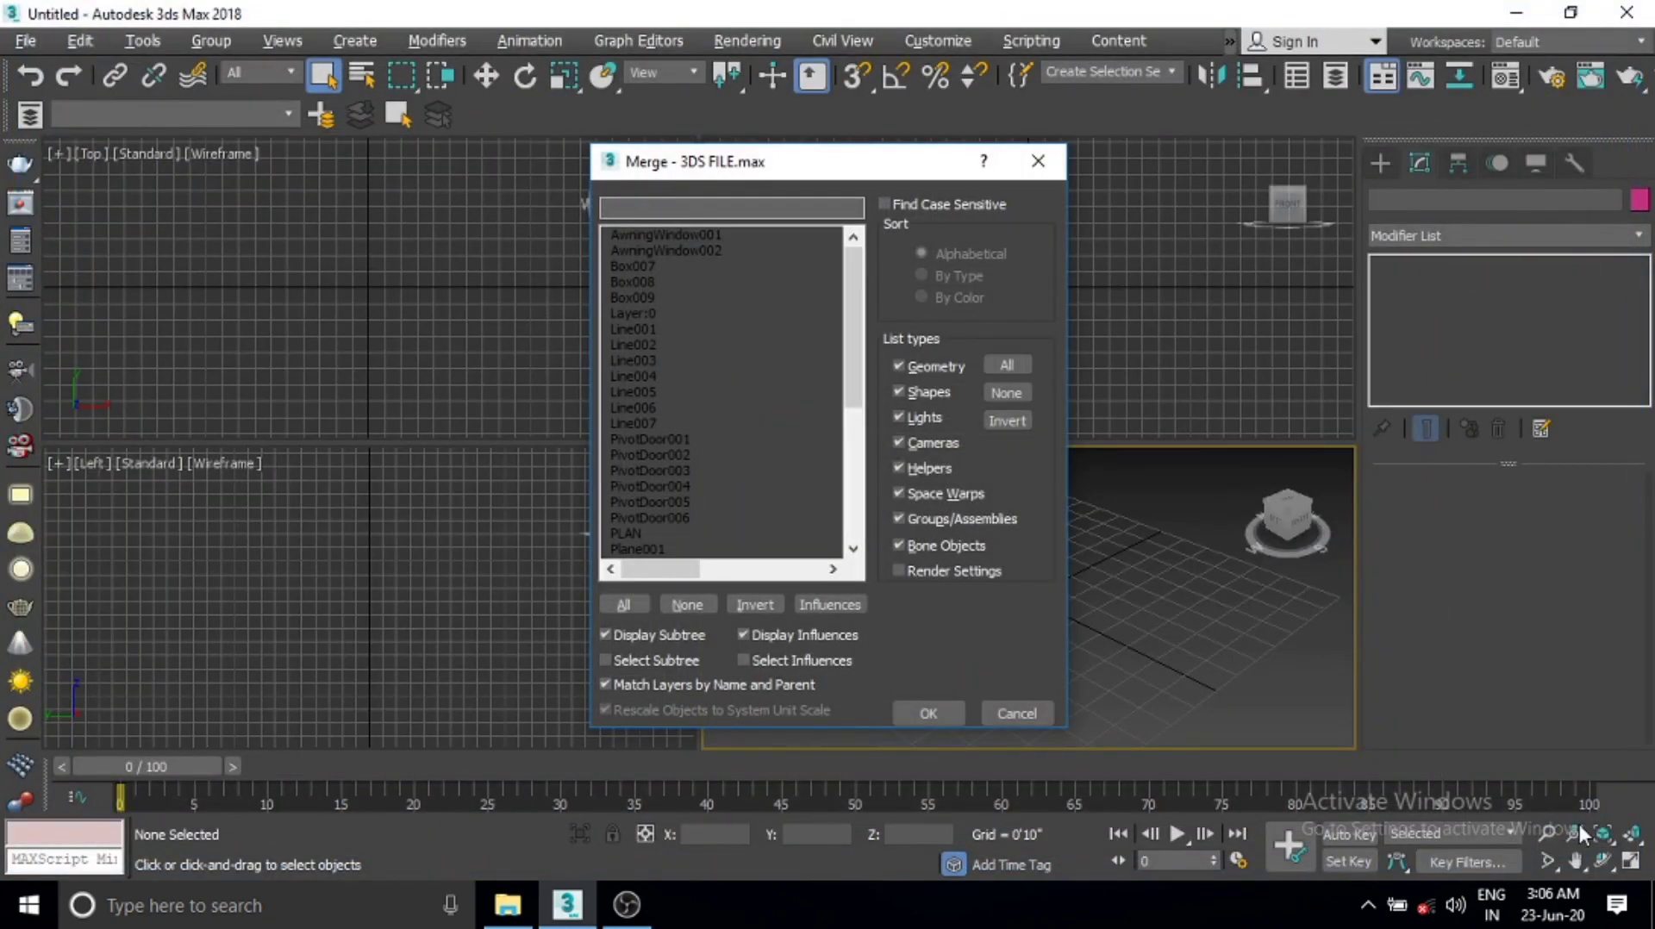
click(645, 605)
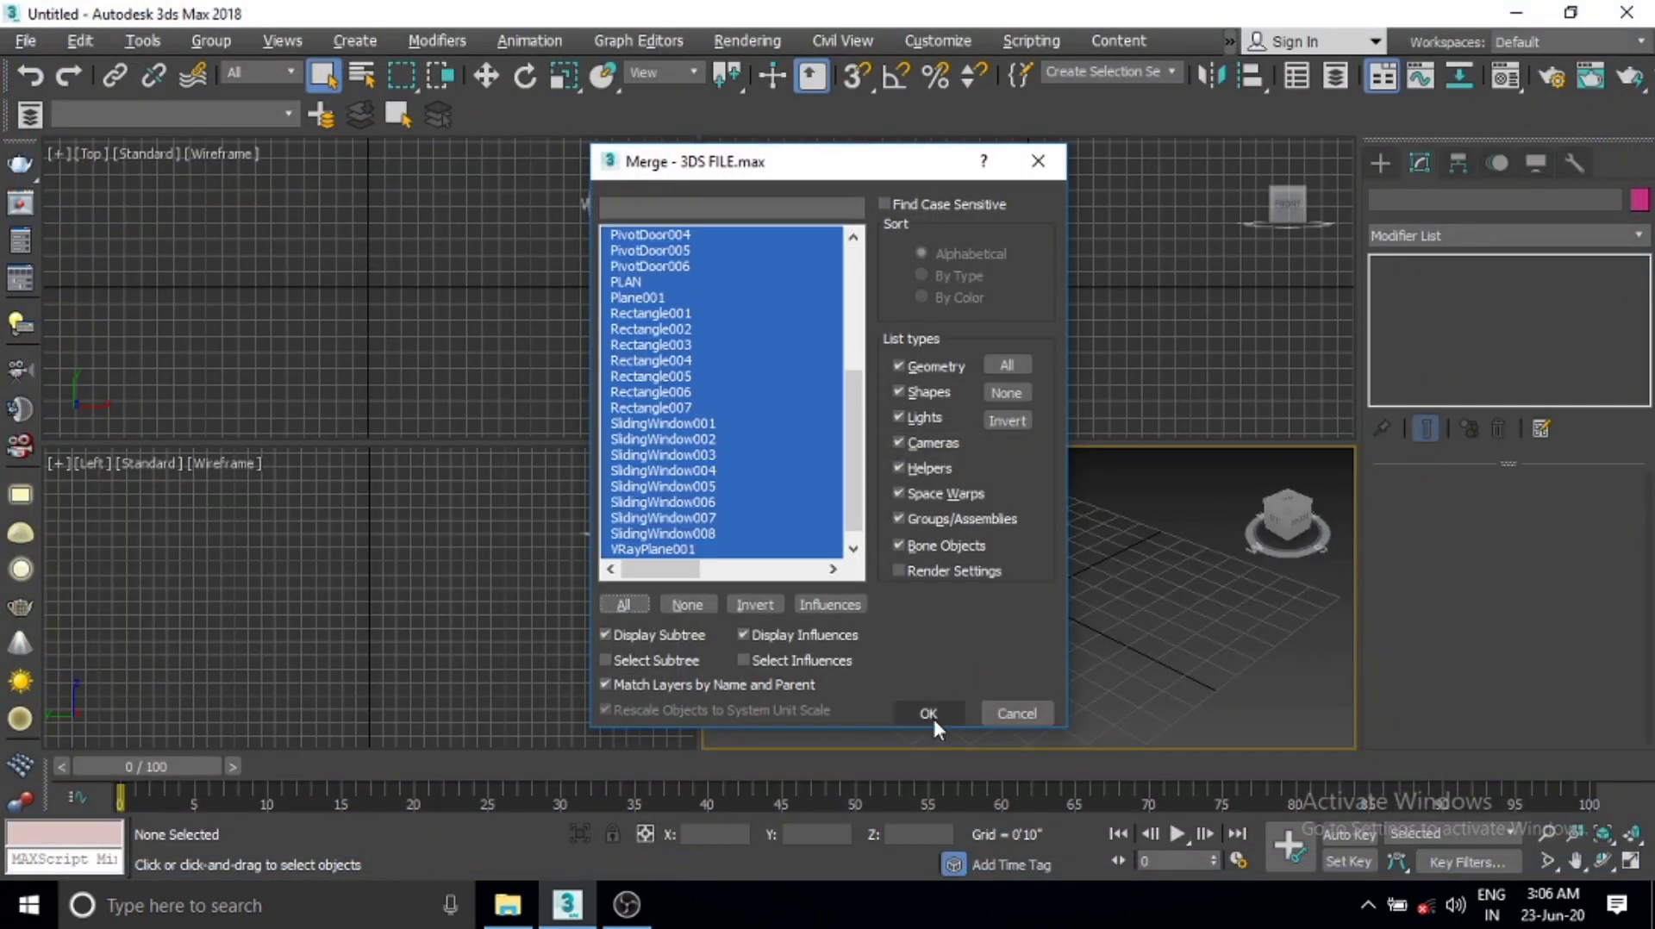
click(934, 721)
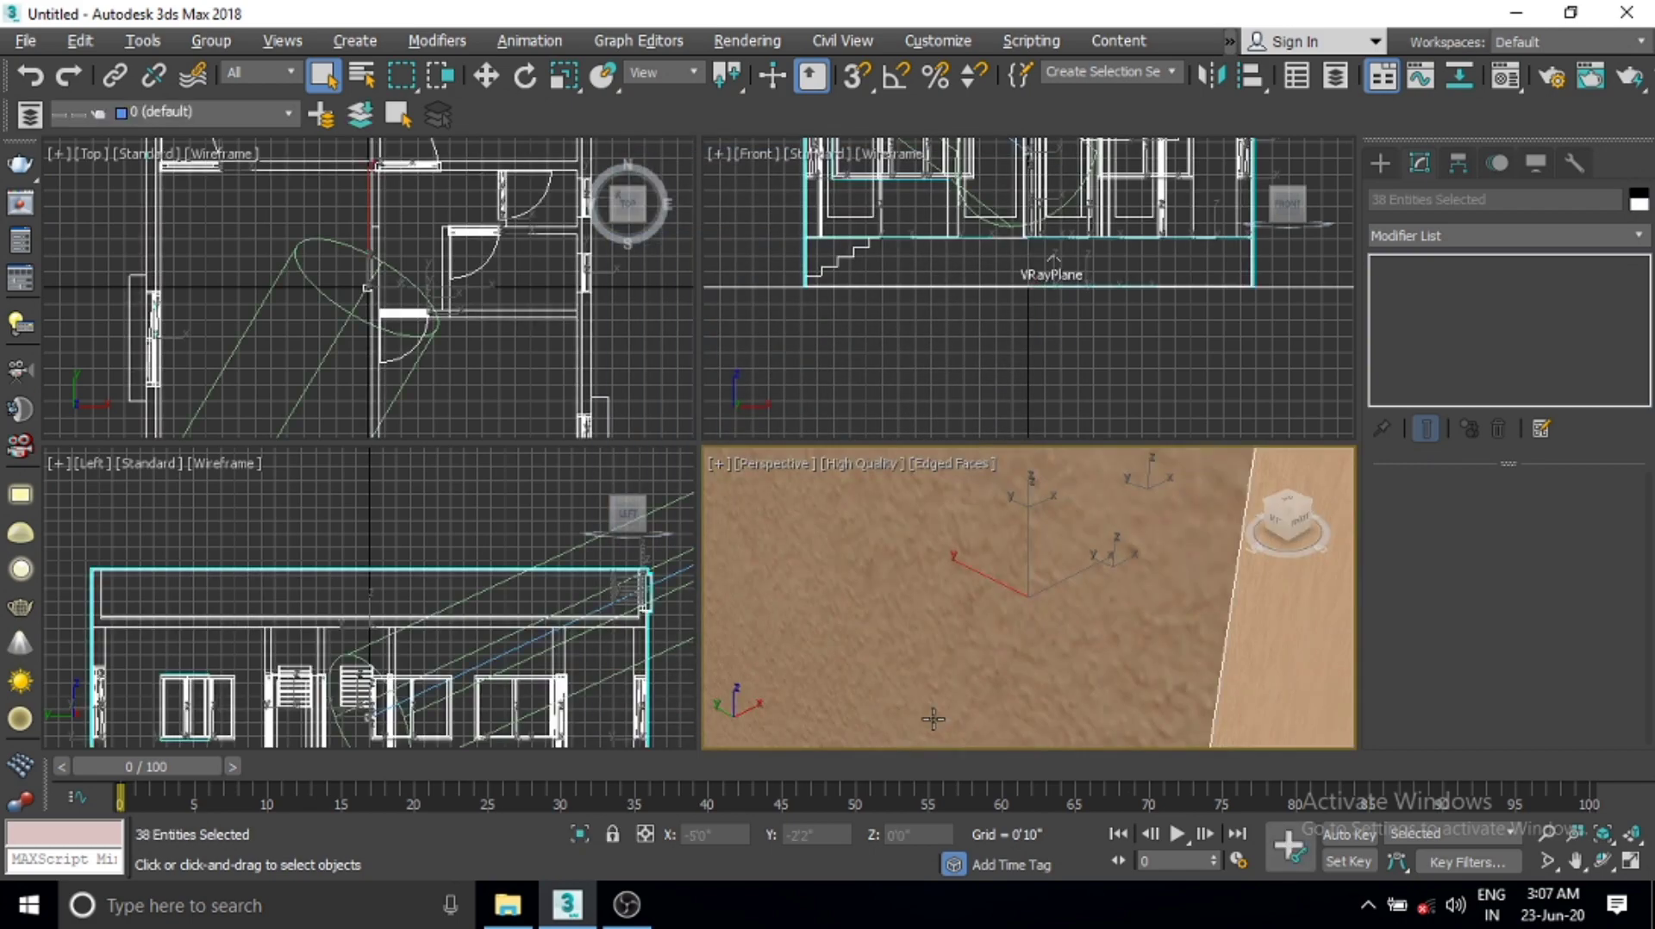
Step: Maximize the Perspective viewport to show the whole house, then open Asset Tracking under File > Reference
scroll(933, 718, down, 5)
scroll(922, 603, down, 3)
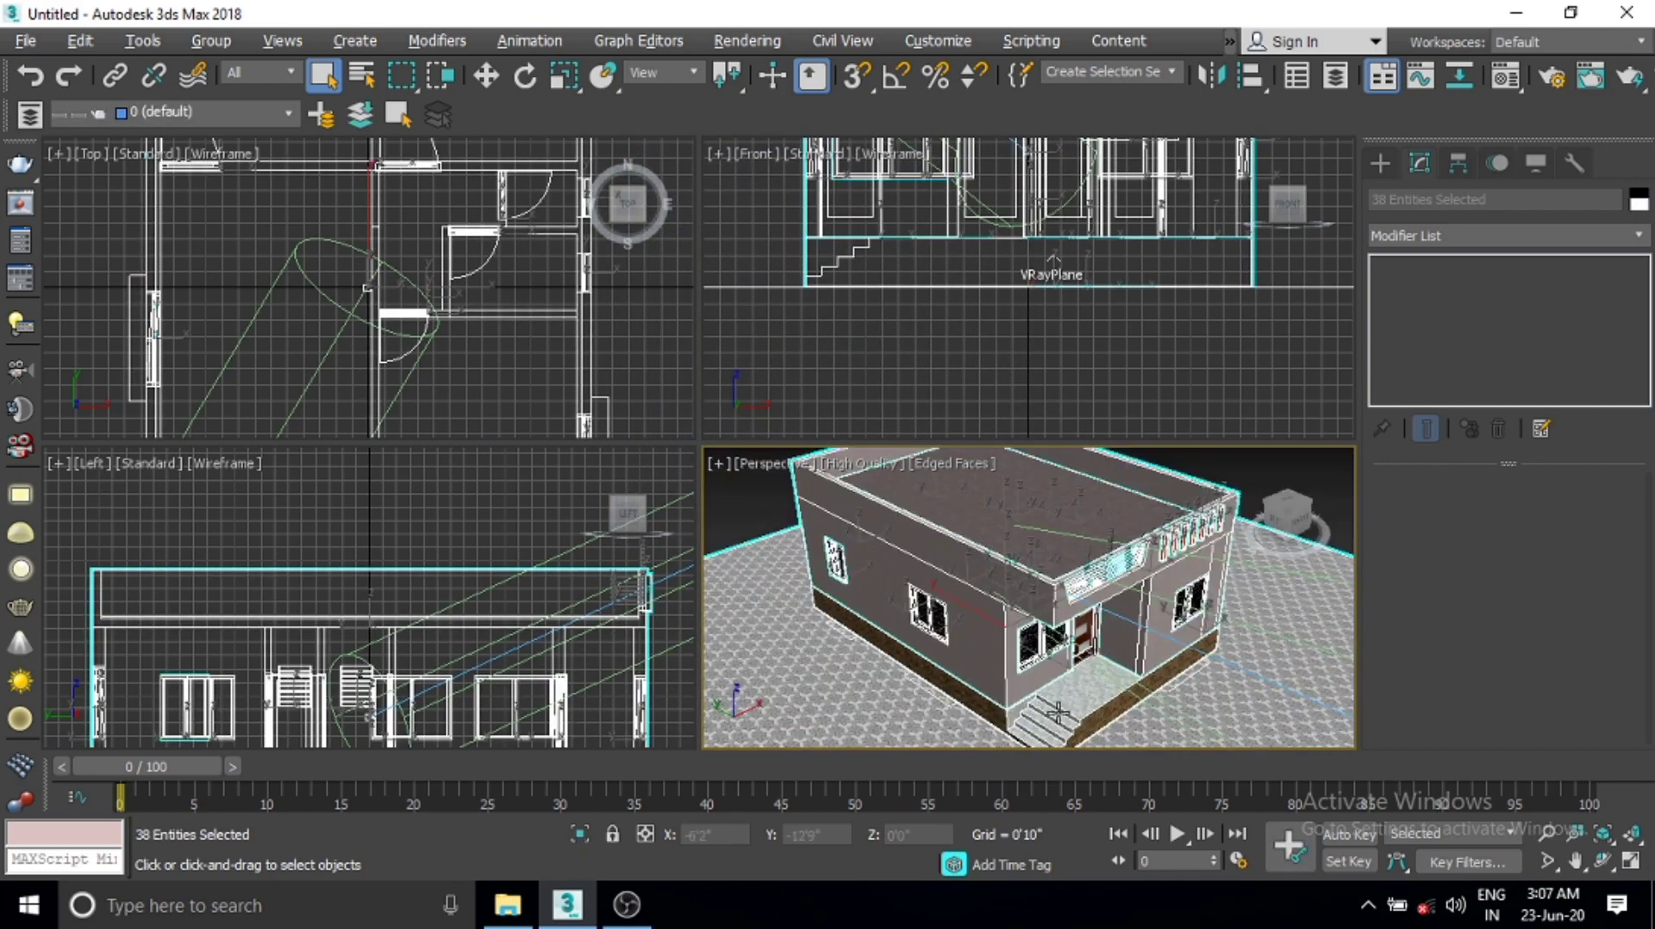
key(alt+w)
scroll(919, 541, up, 2)
scroll(974, 435, up, 2)
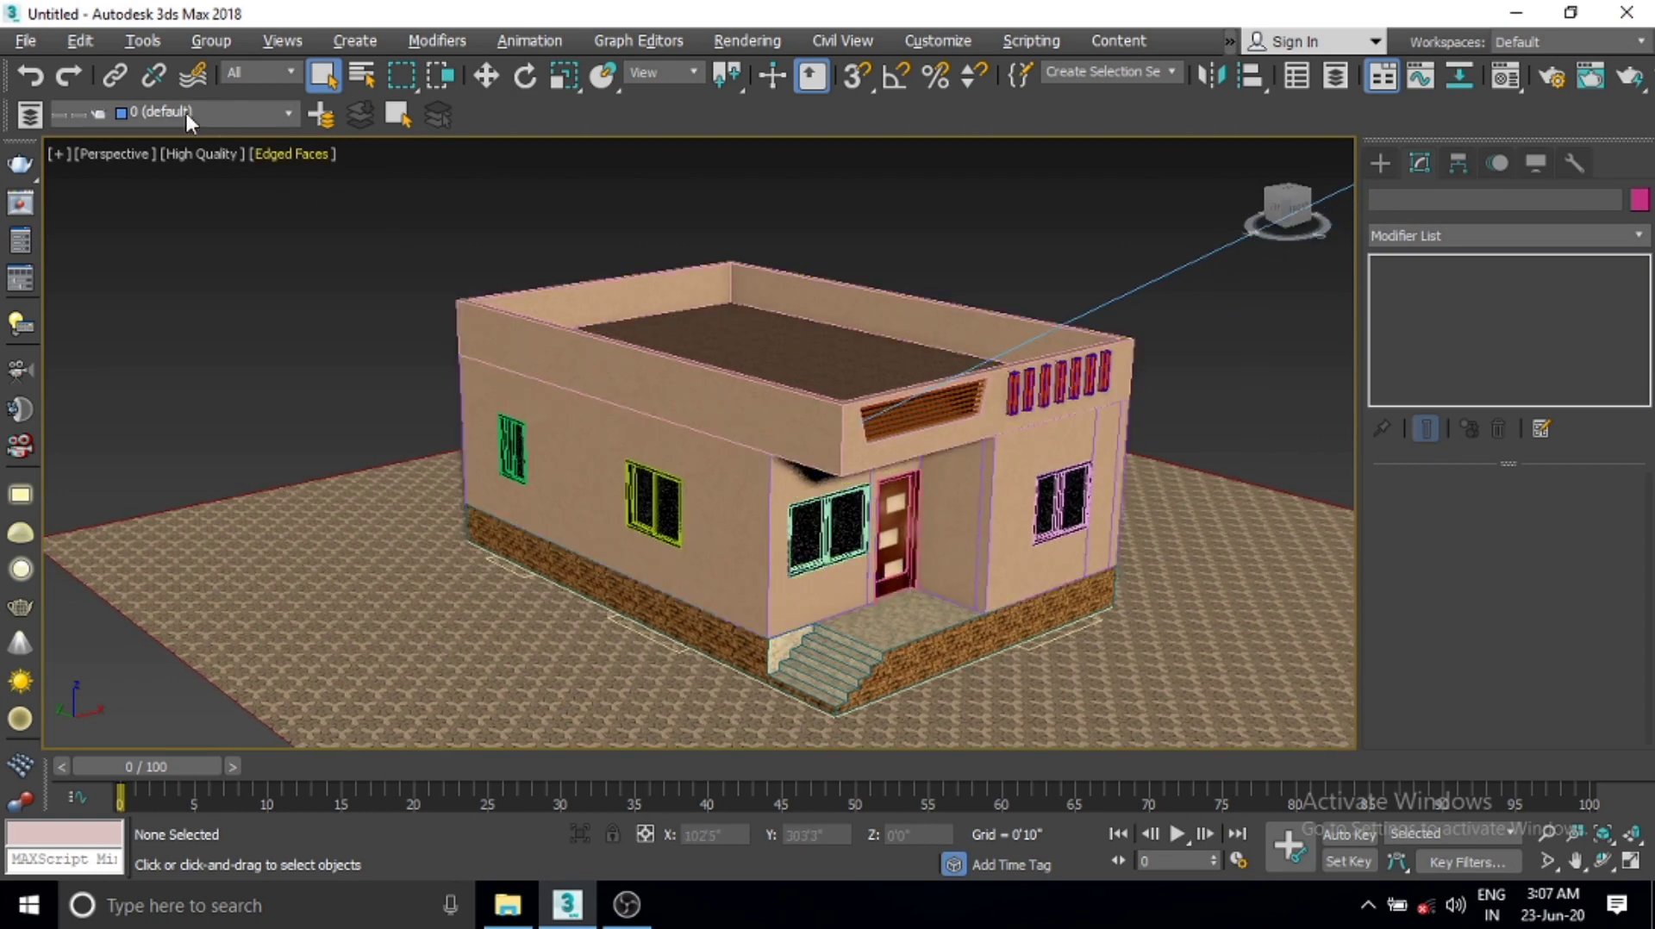
click(26, 40)
mouse_move(78, 457)
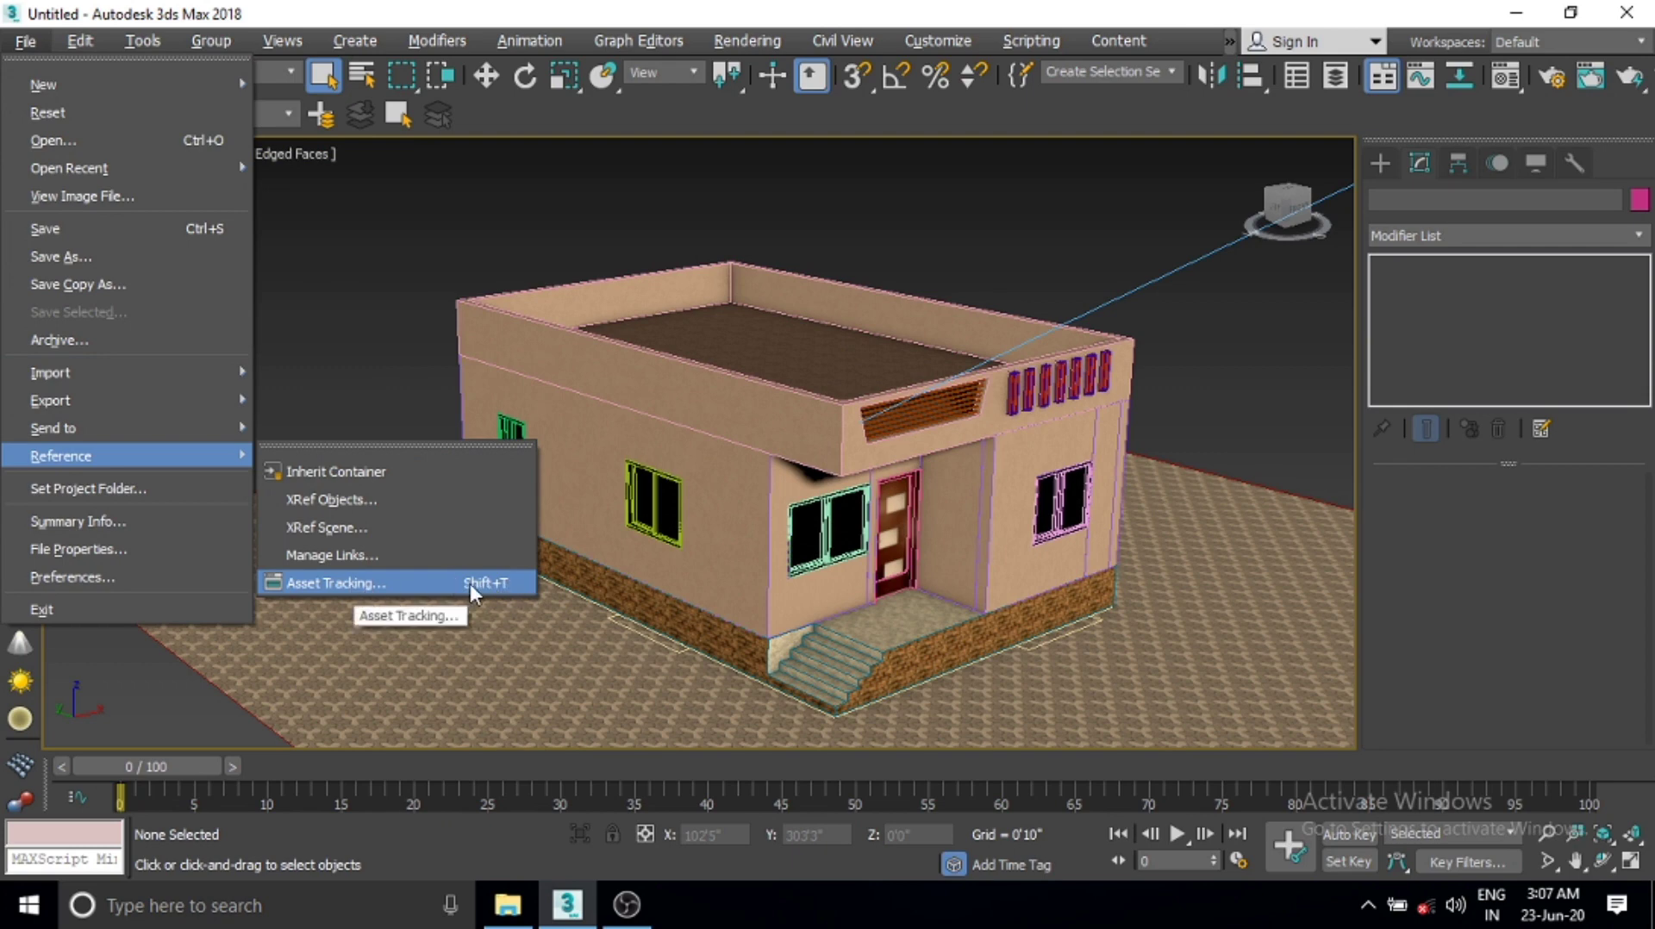
click(432, 584)
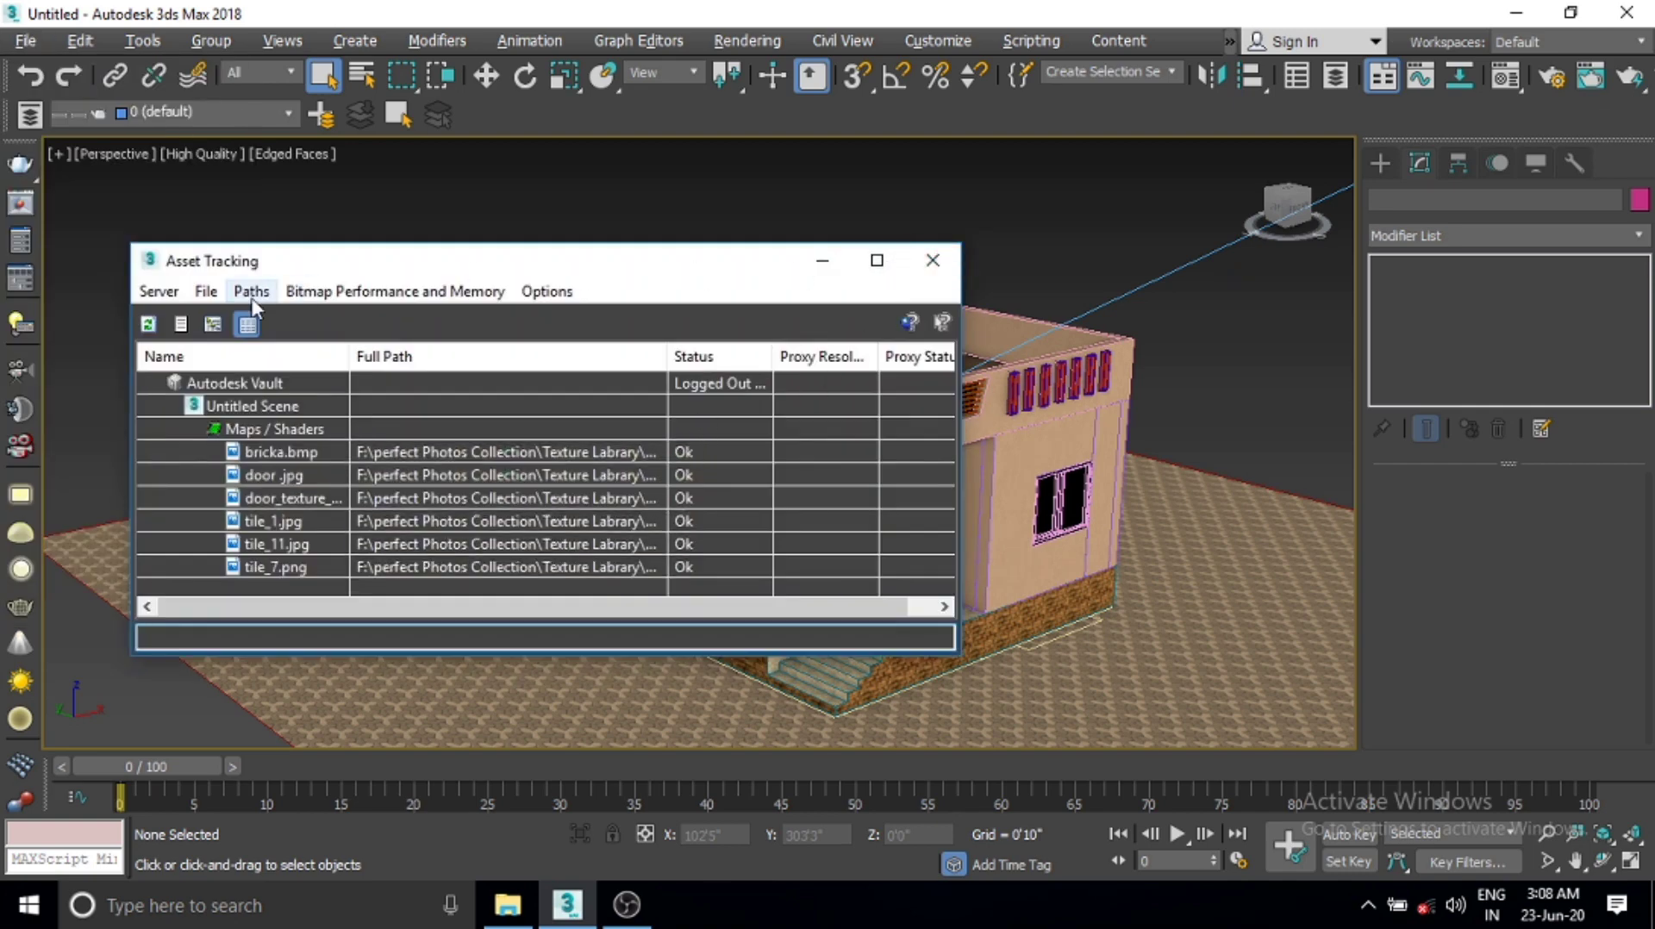
Step: Refresh Asset Tracking and select all eight texture maps, from bricka.bmp down
click(149, 326)
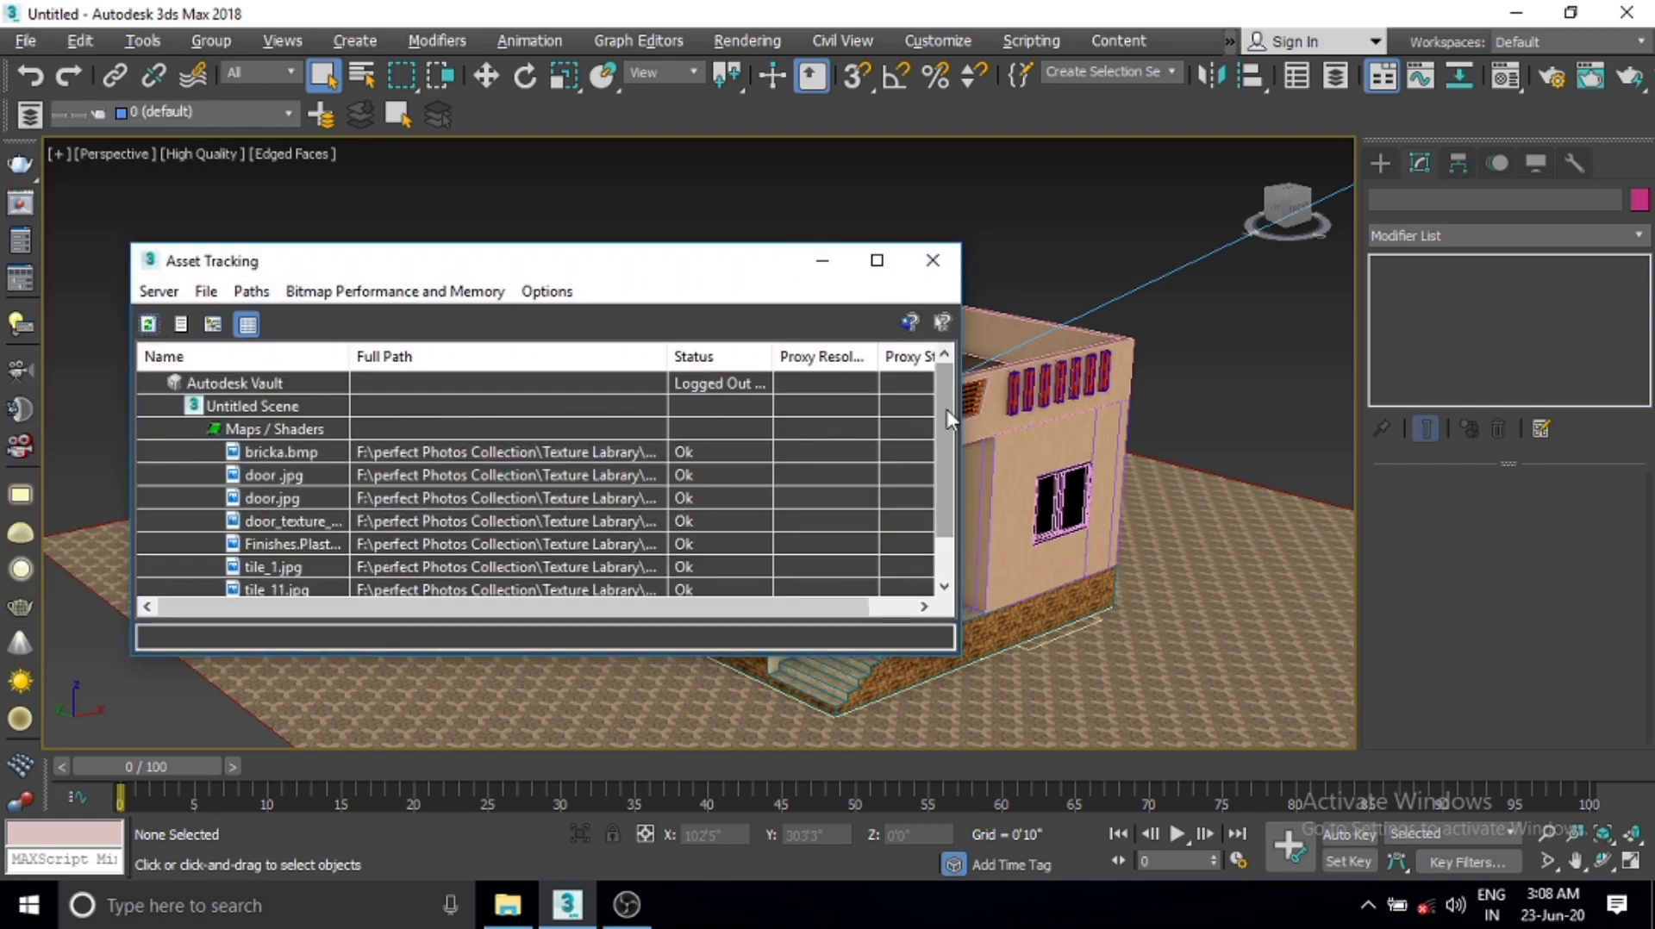
drag(945, 413, 944, 448)
drag(943, 510, 930, 407)
scroll(931, 407, down, 1)
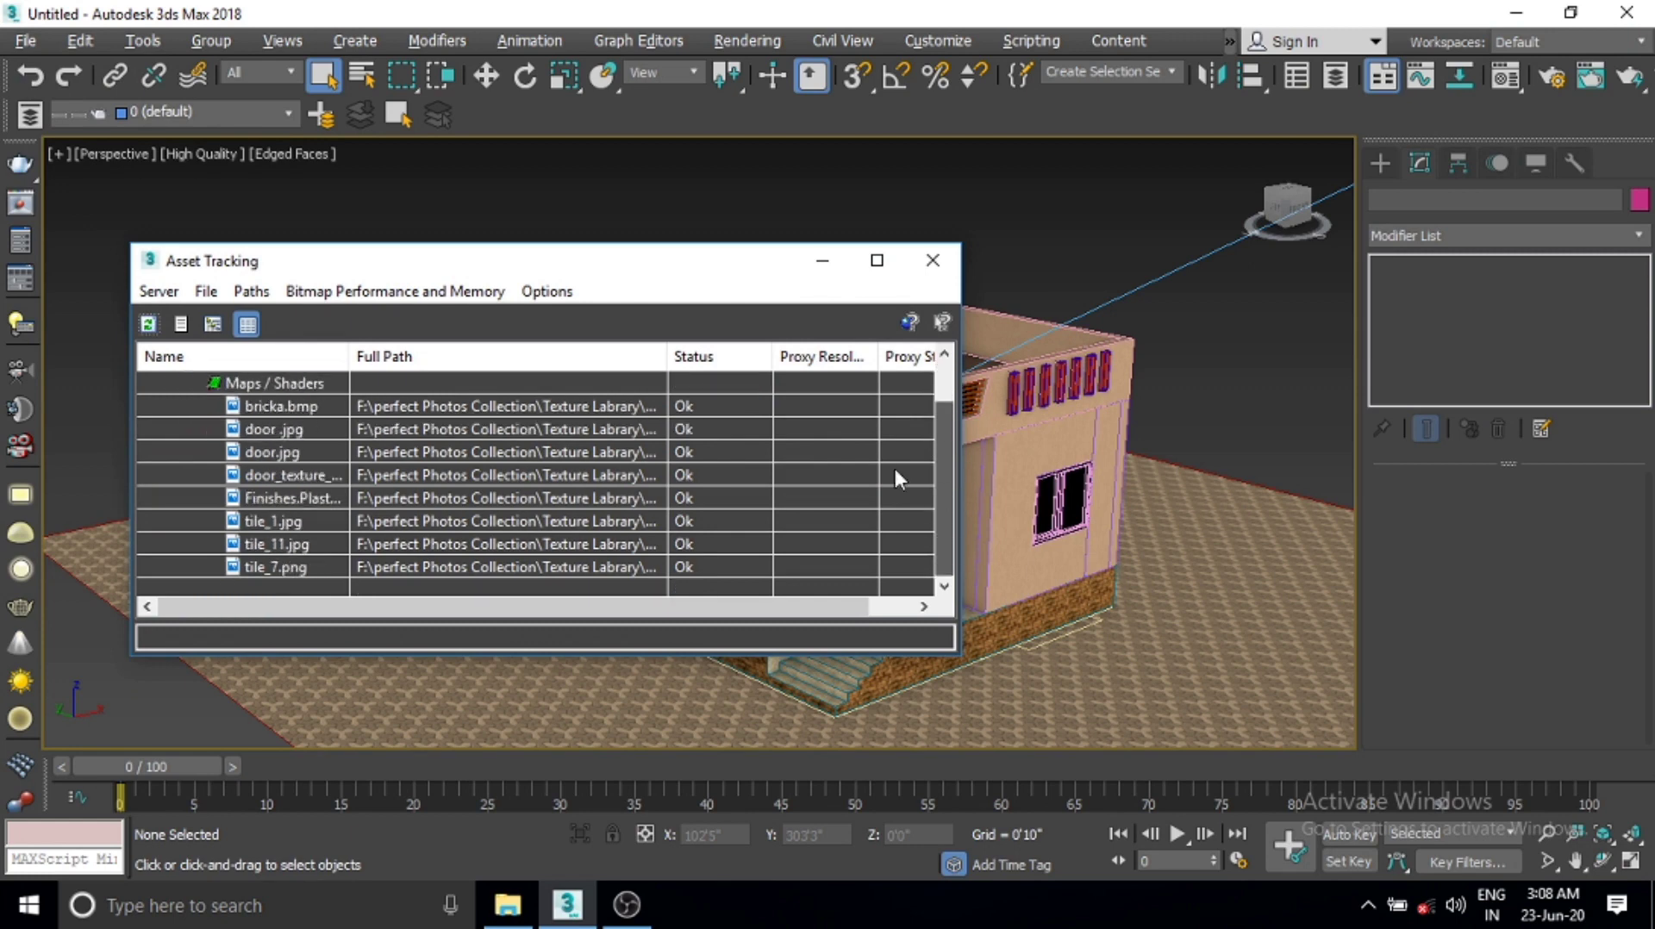
click(712, 408)
shift+click(692, 567)
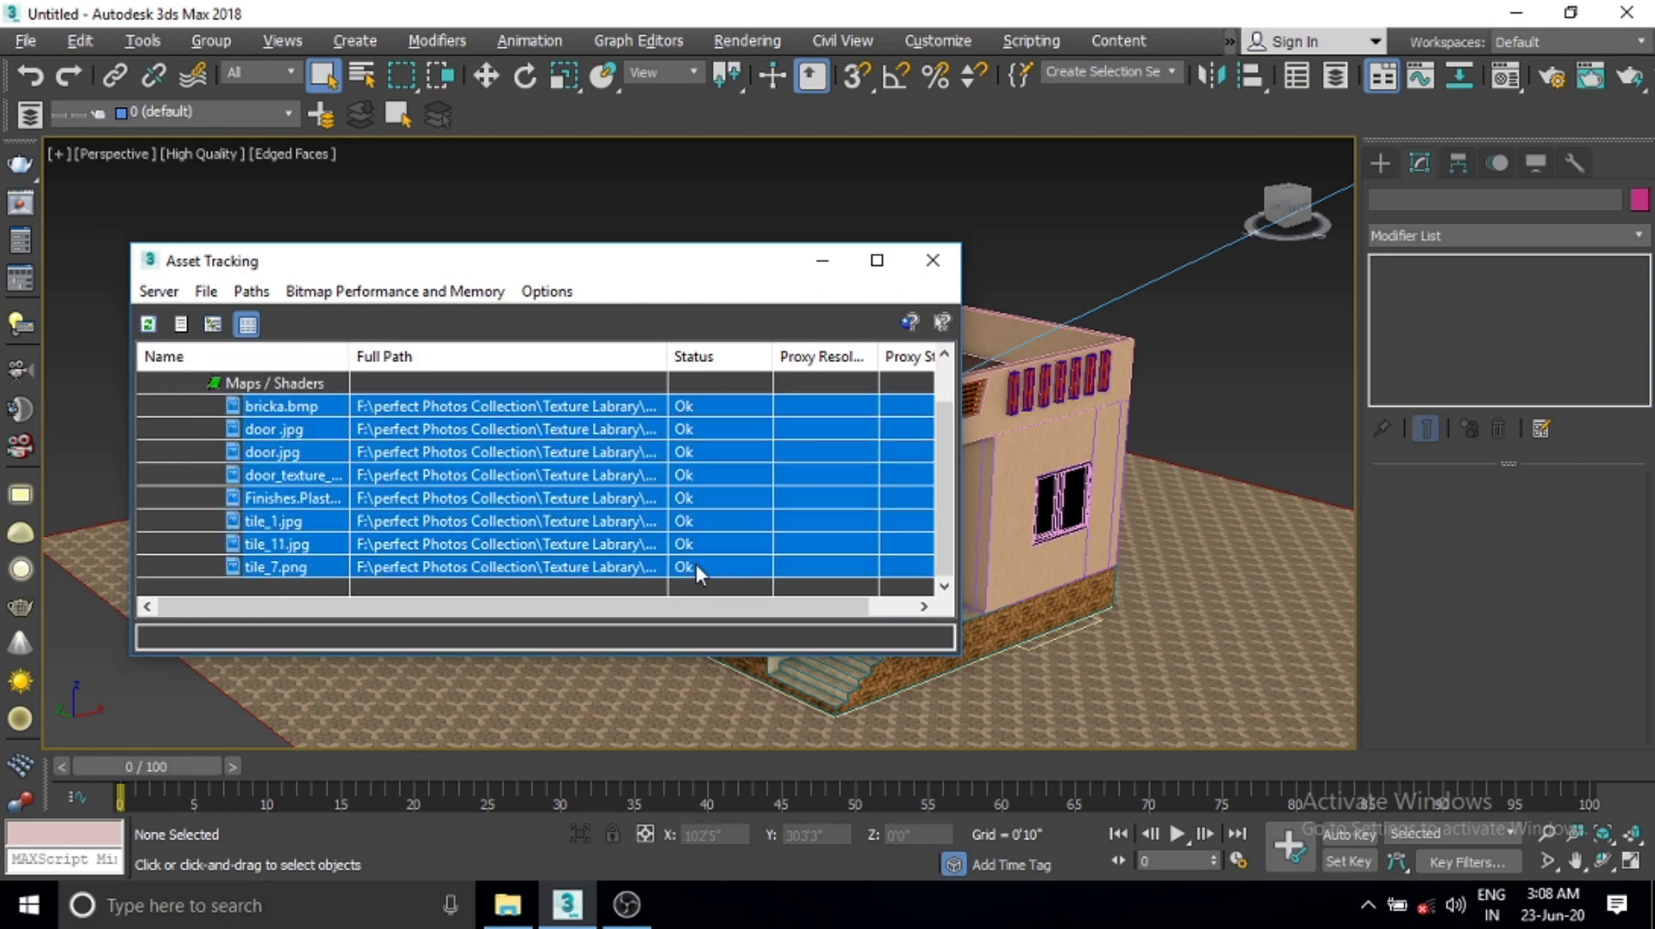
Step: Set the selected maps' path by pasting the copied MAX TO CAD folder path over the old Texture Labrary path
right_click(691, 422)
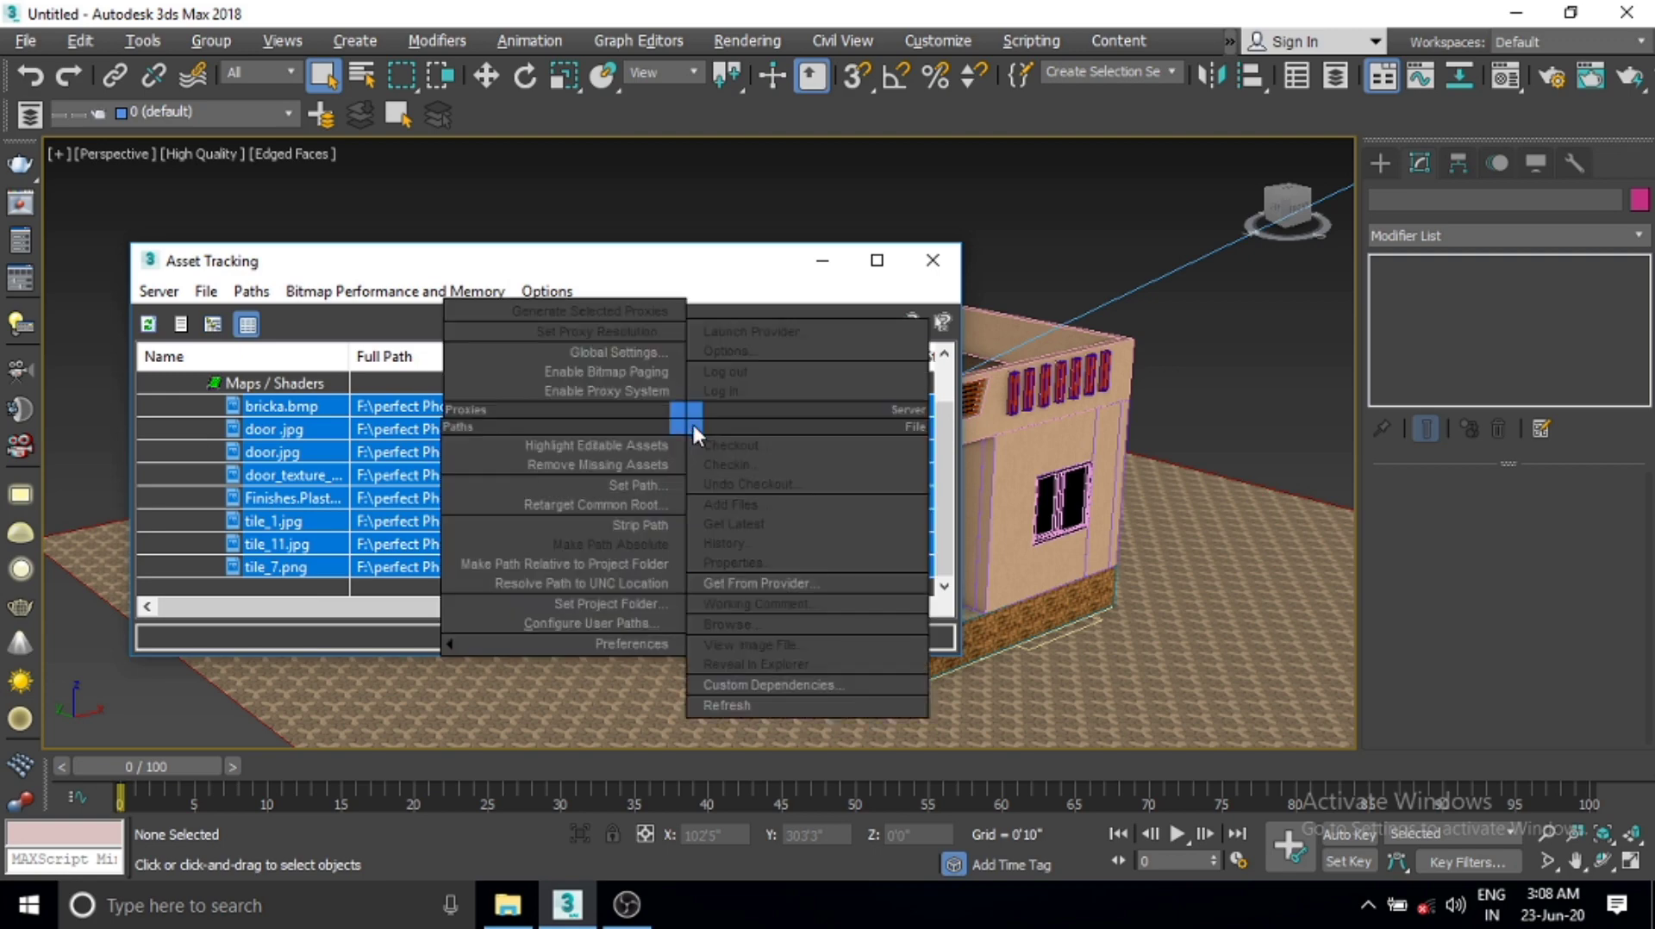
click(631, 484)
click(518, 456)
right_click(492, 468)
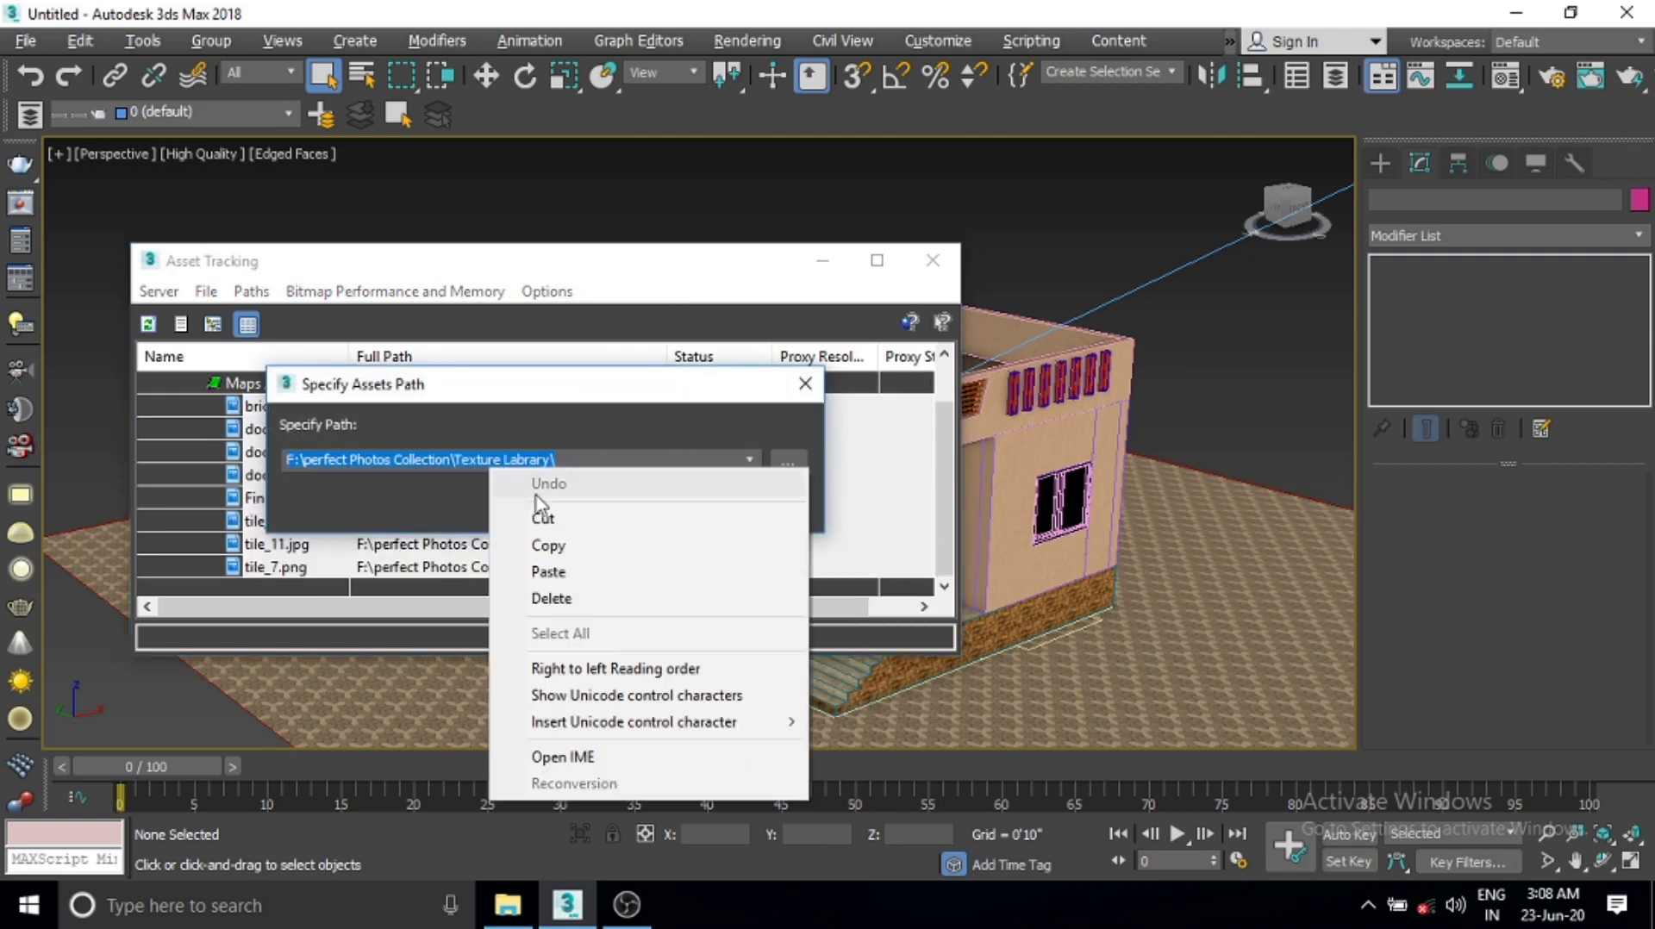
click(552, 571)
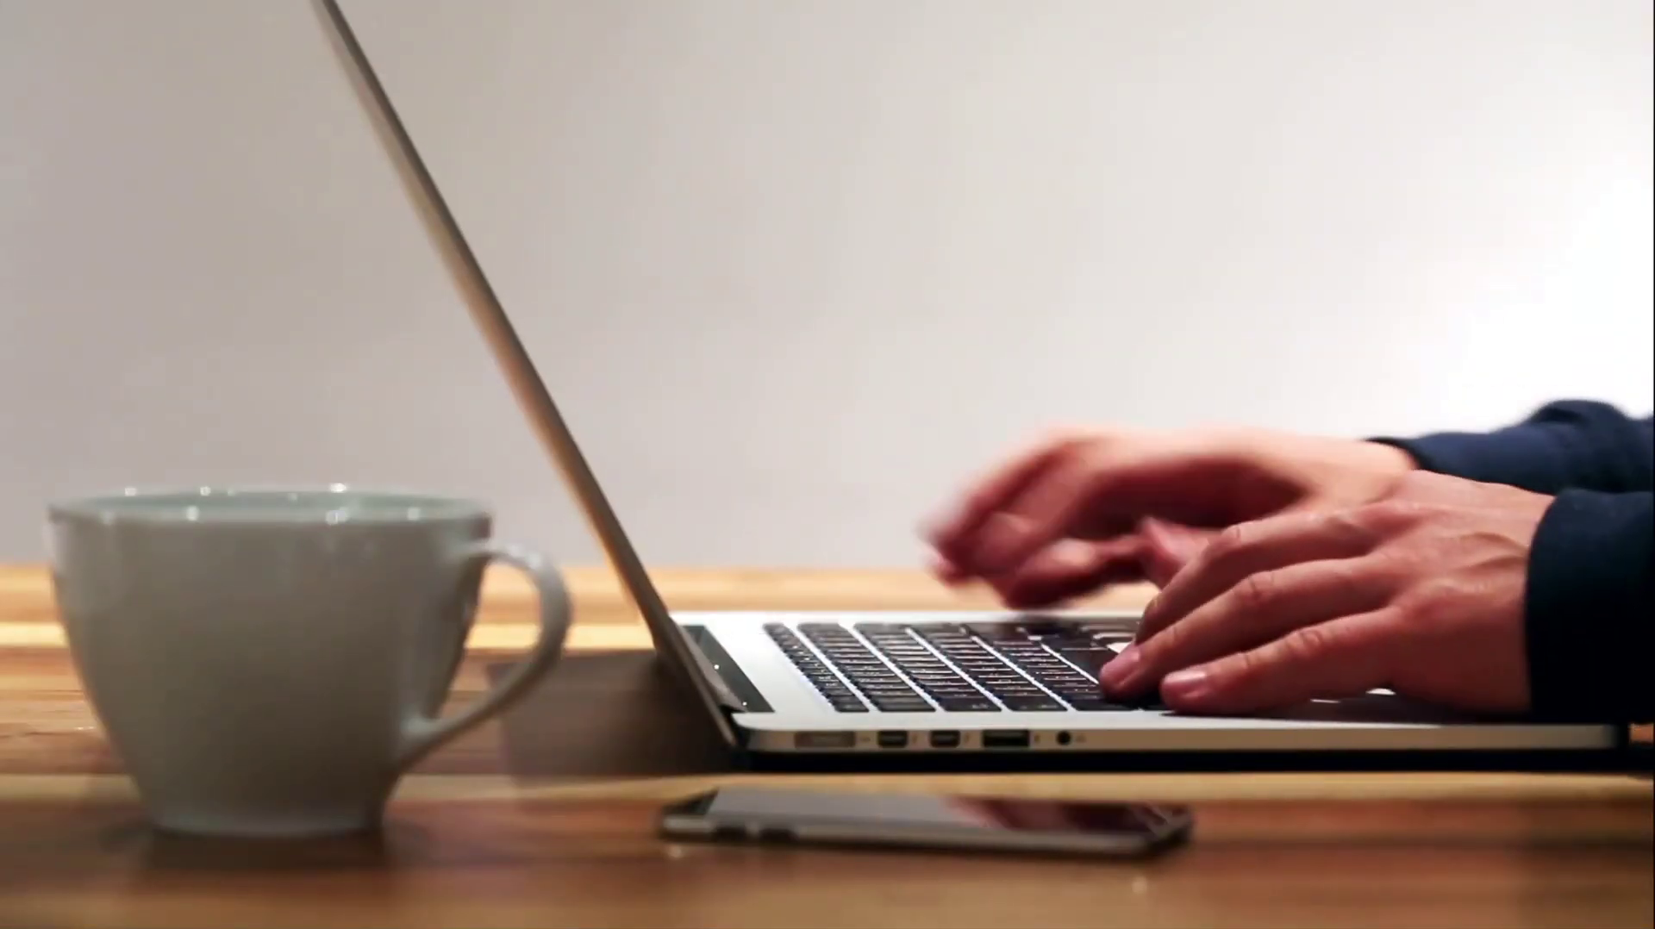